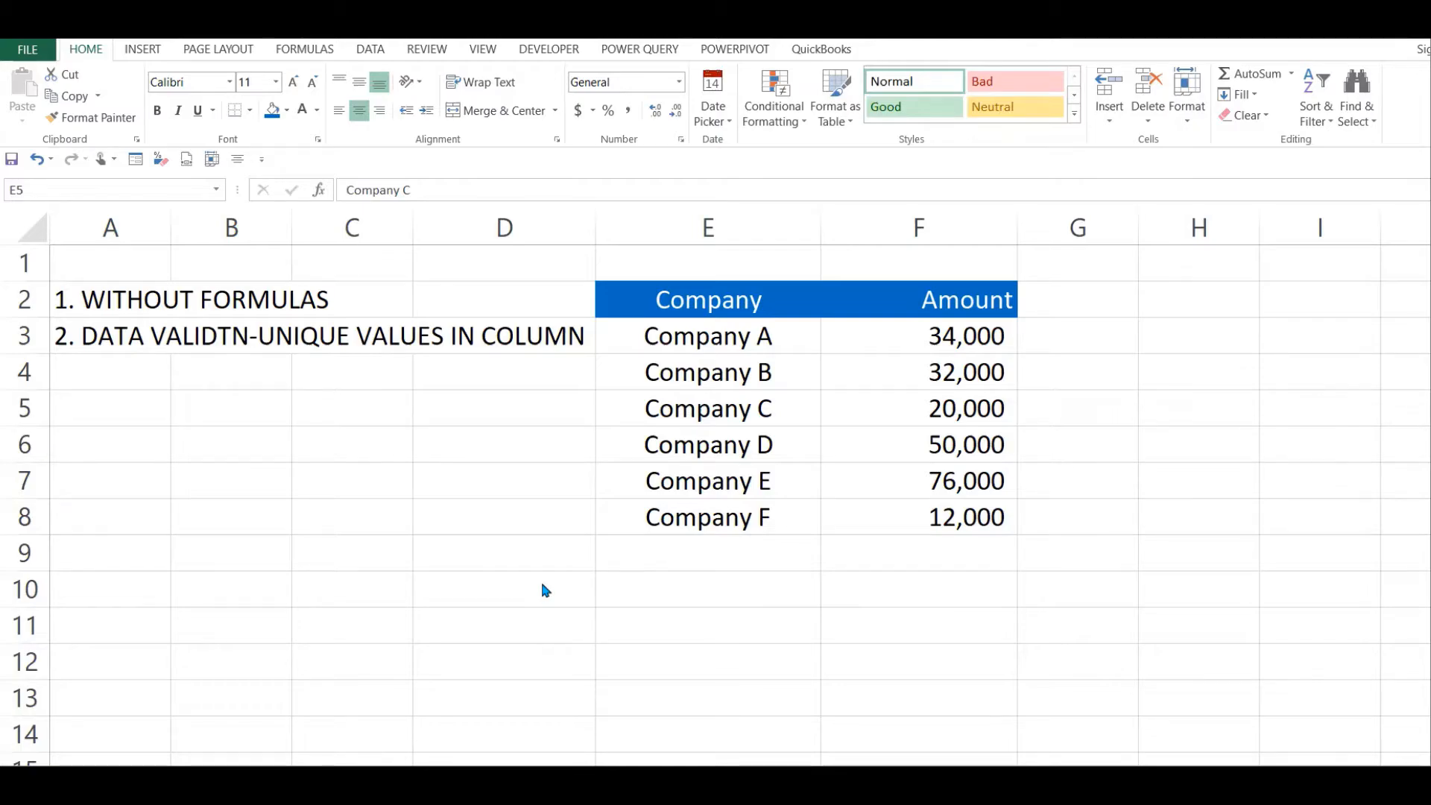
Select the company table E2:F8 and review the Quick Analysis options for formatting, charts, totals, tables and sparklines
click(711, 348)
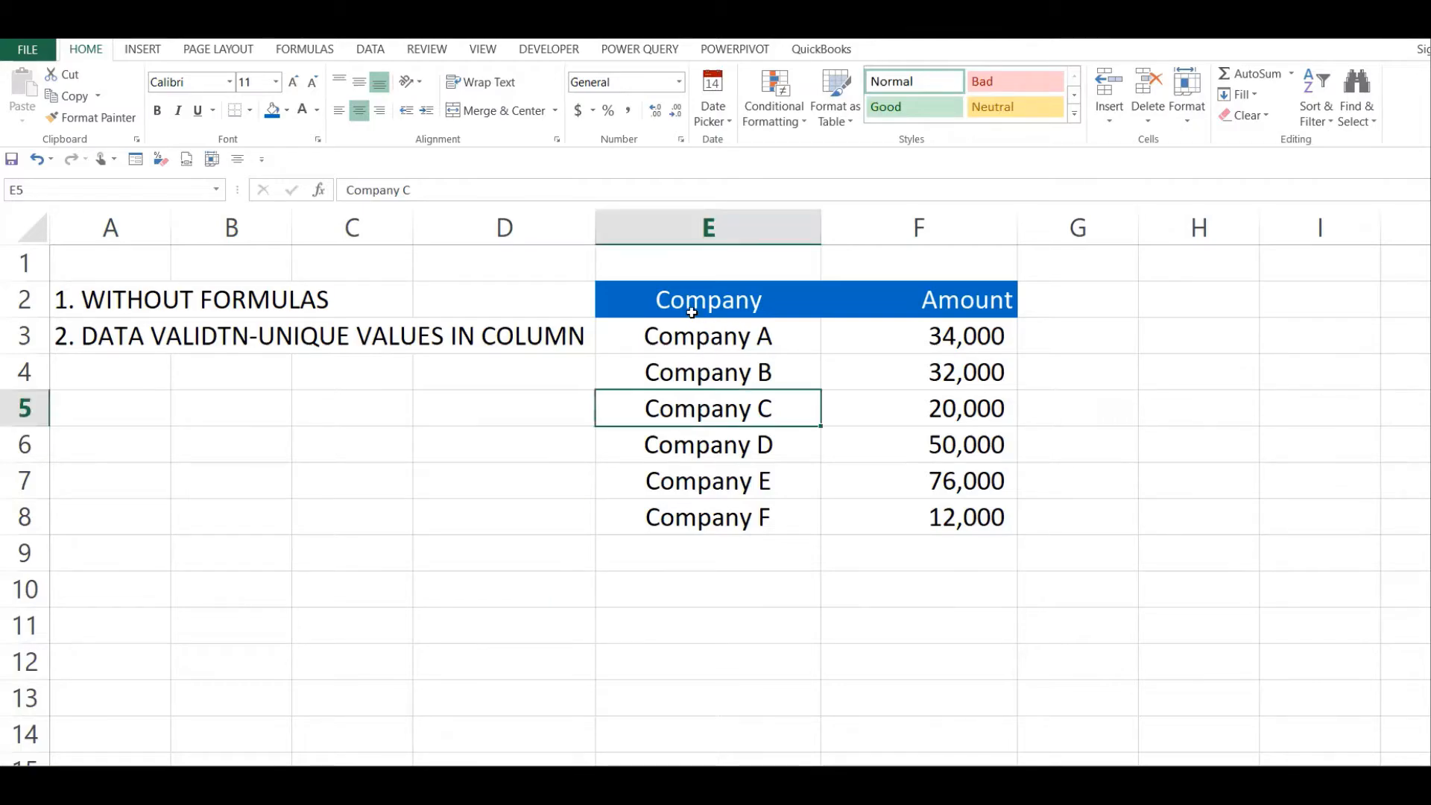
drag(663, 302, 955, 522)
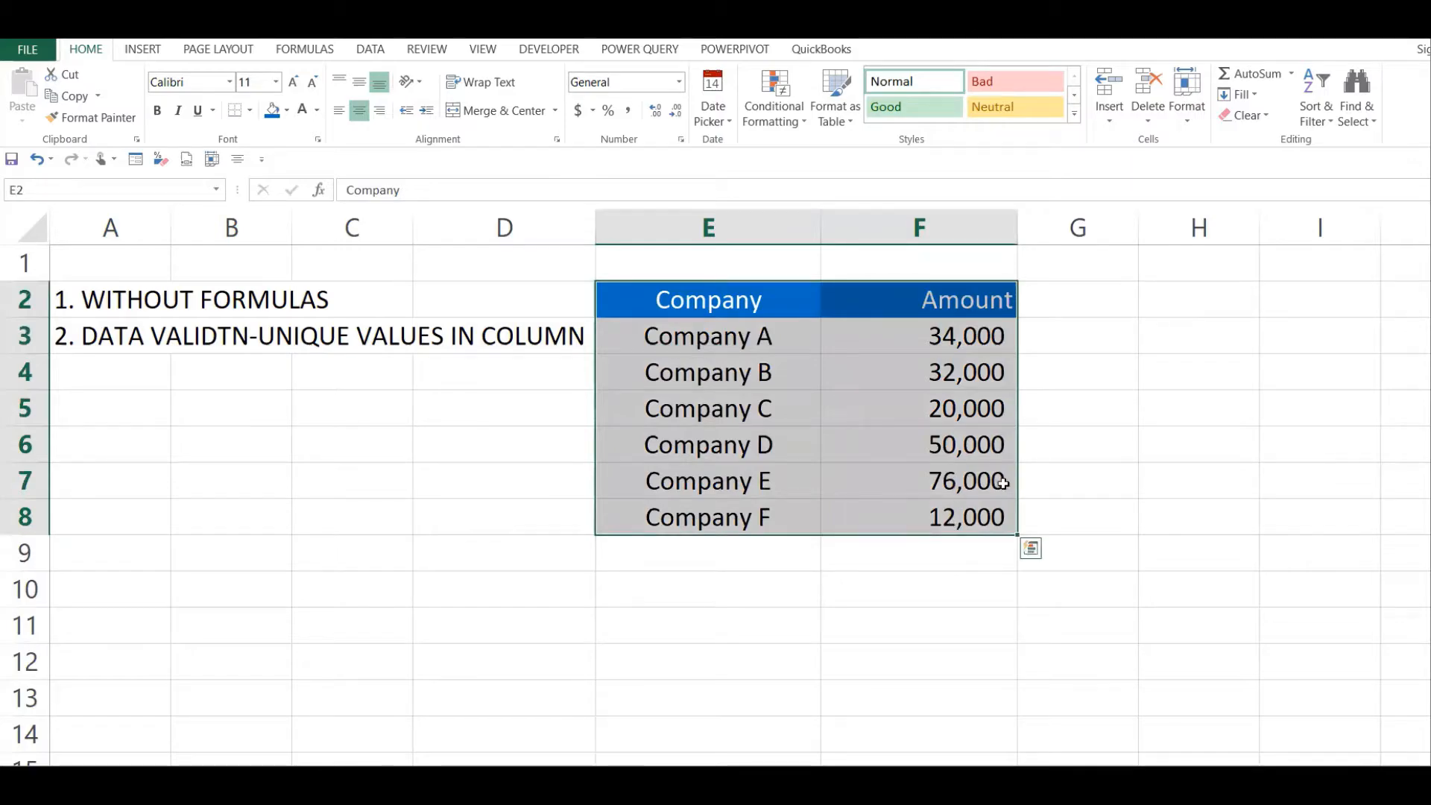
click(1032, 551)
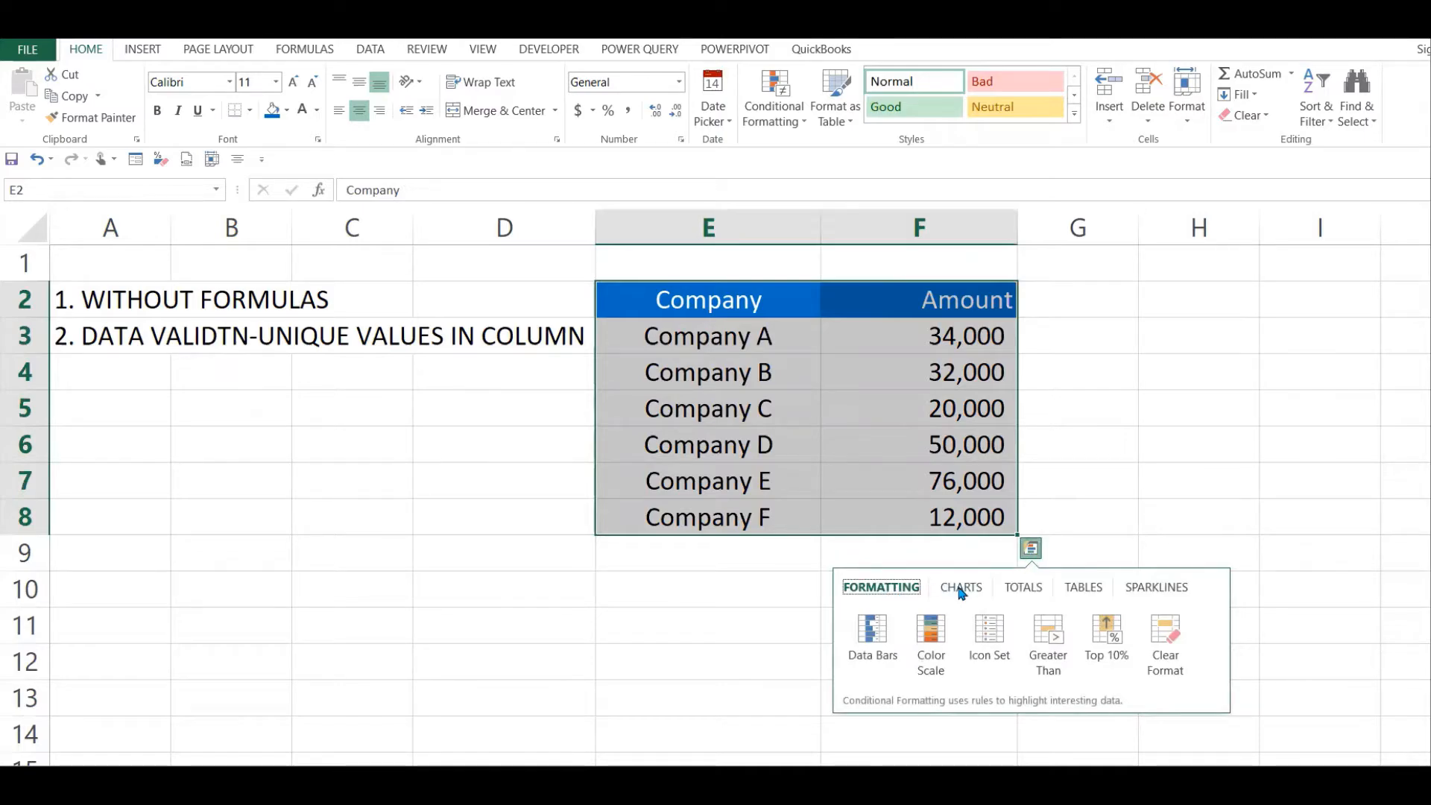
click(961, 590)
click(1018, 590)
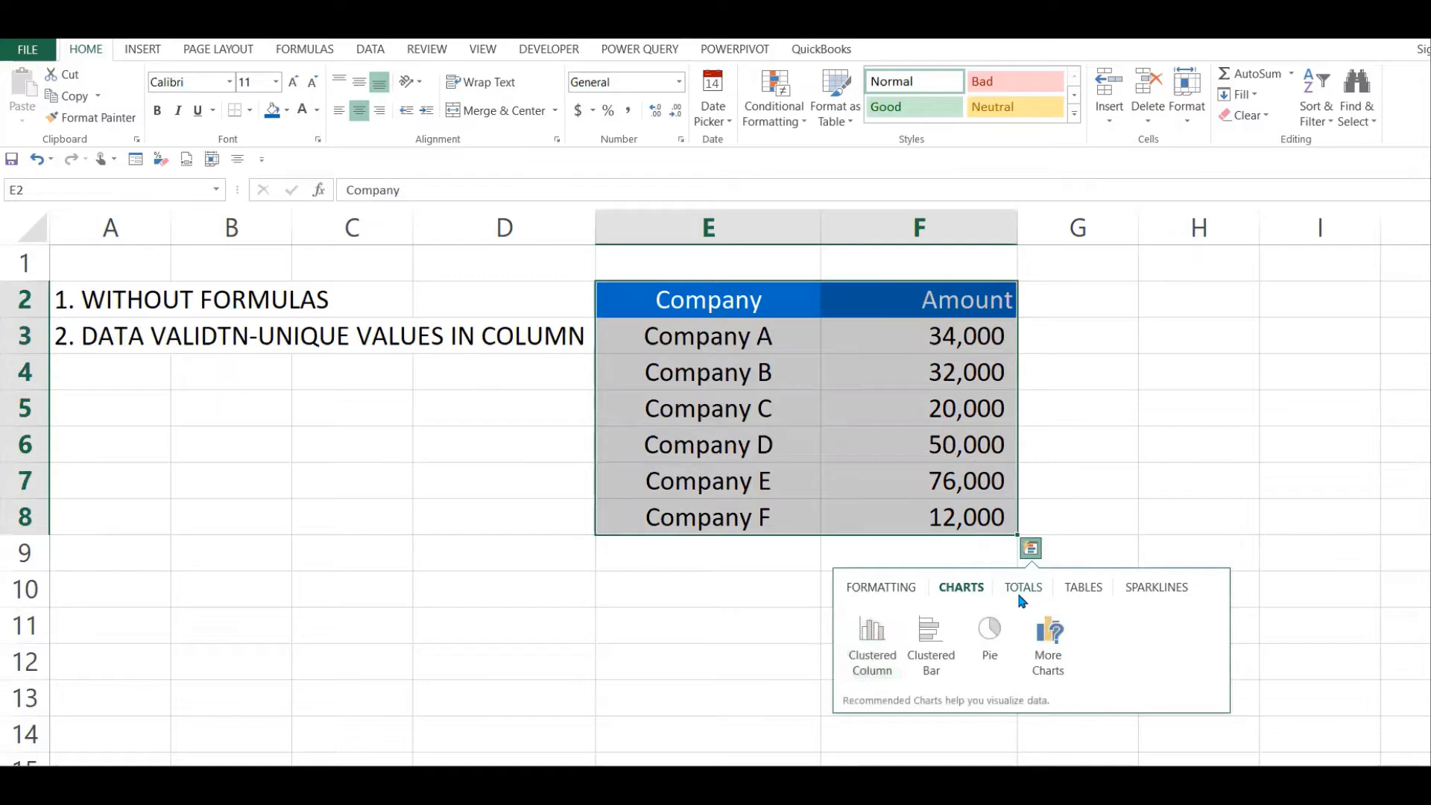
click(1082, 590)
click(1187, 590)
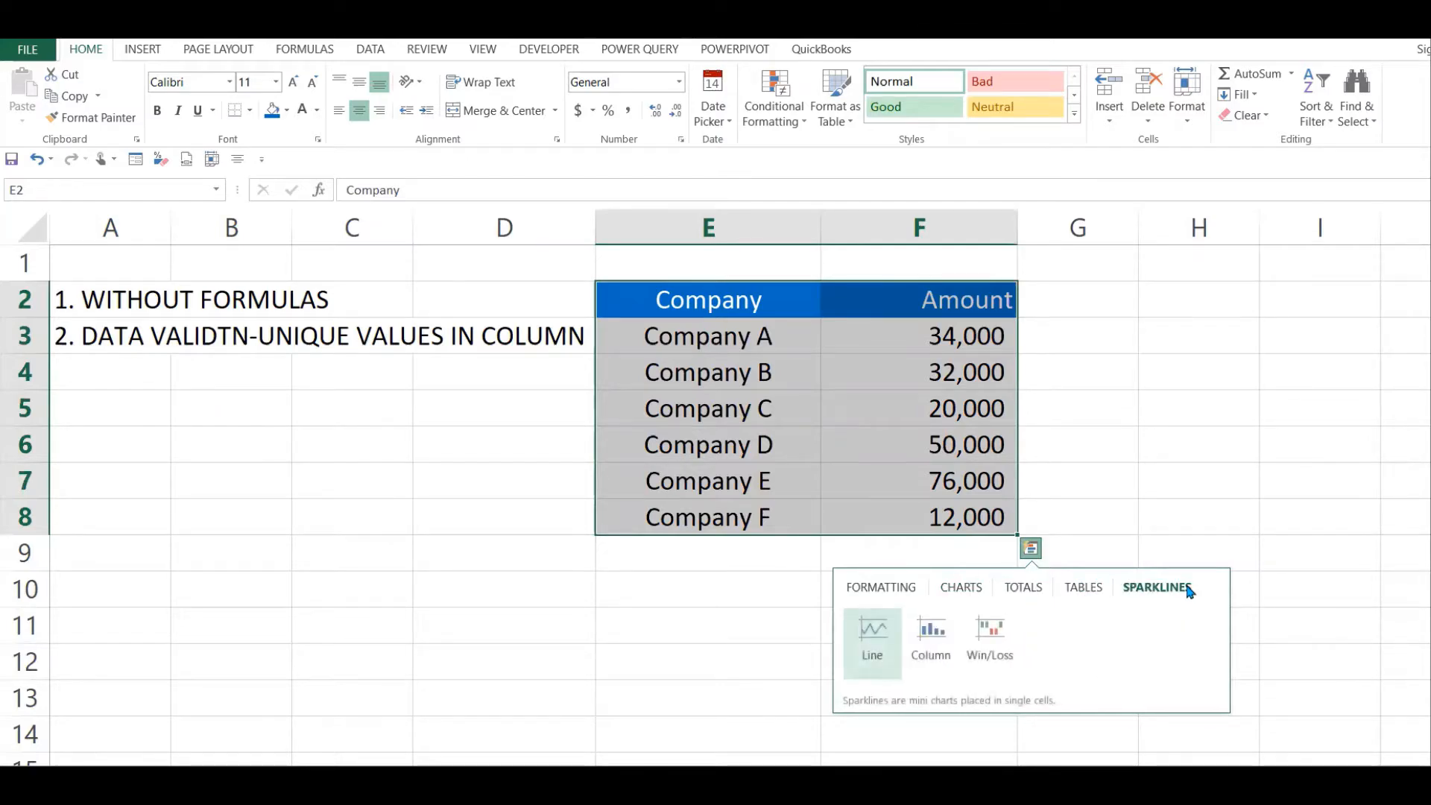
Apply data bars to the amounts in F3:F8 with Quick Analysis, and clear that formatting again
click(885, 590)
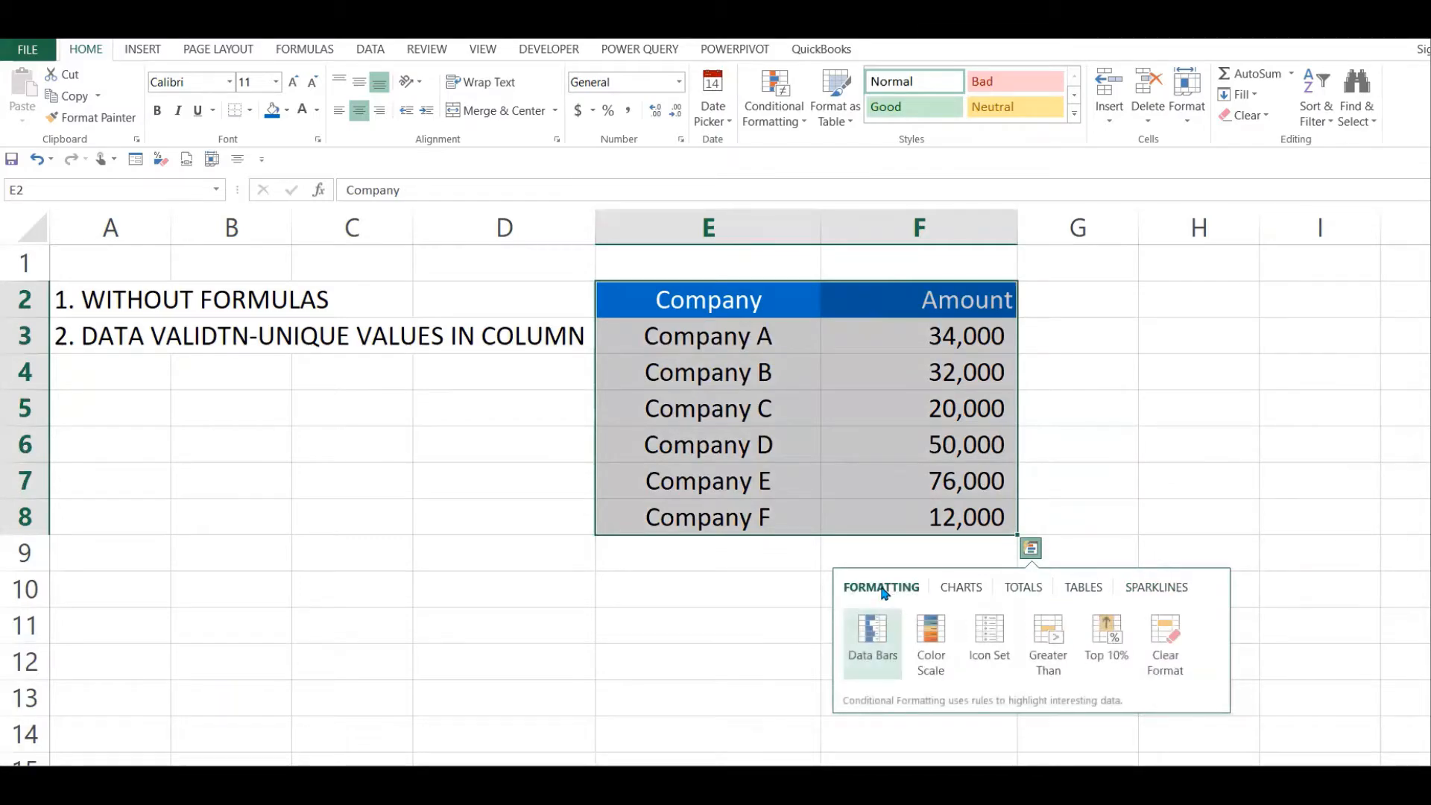
click(874, 641)
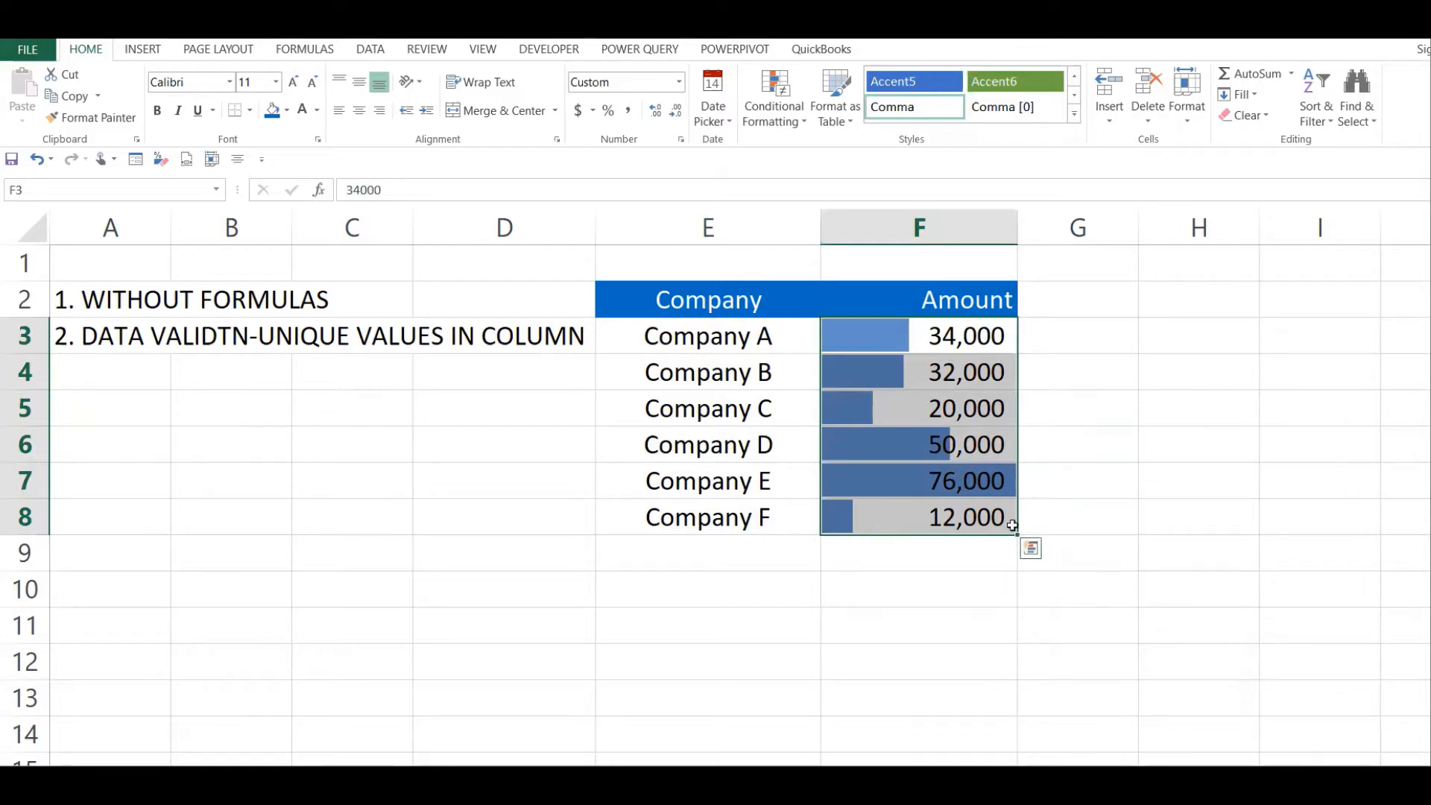
click(1034, 550)
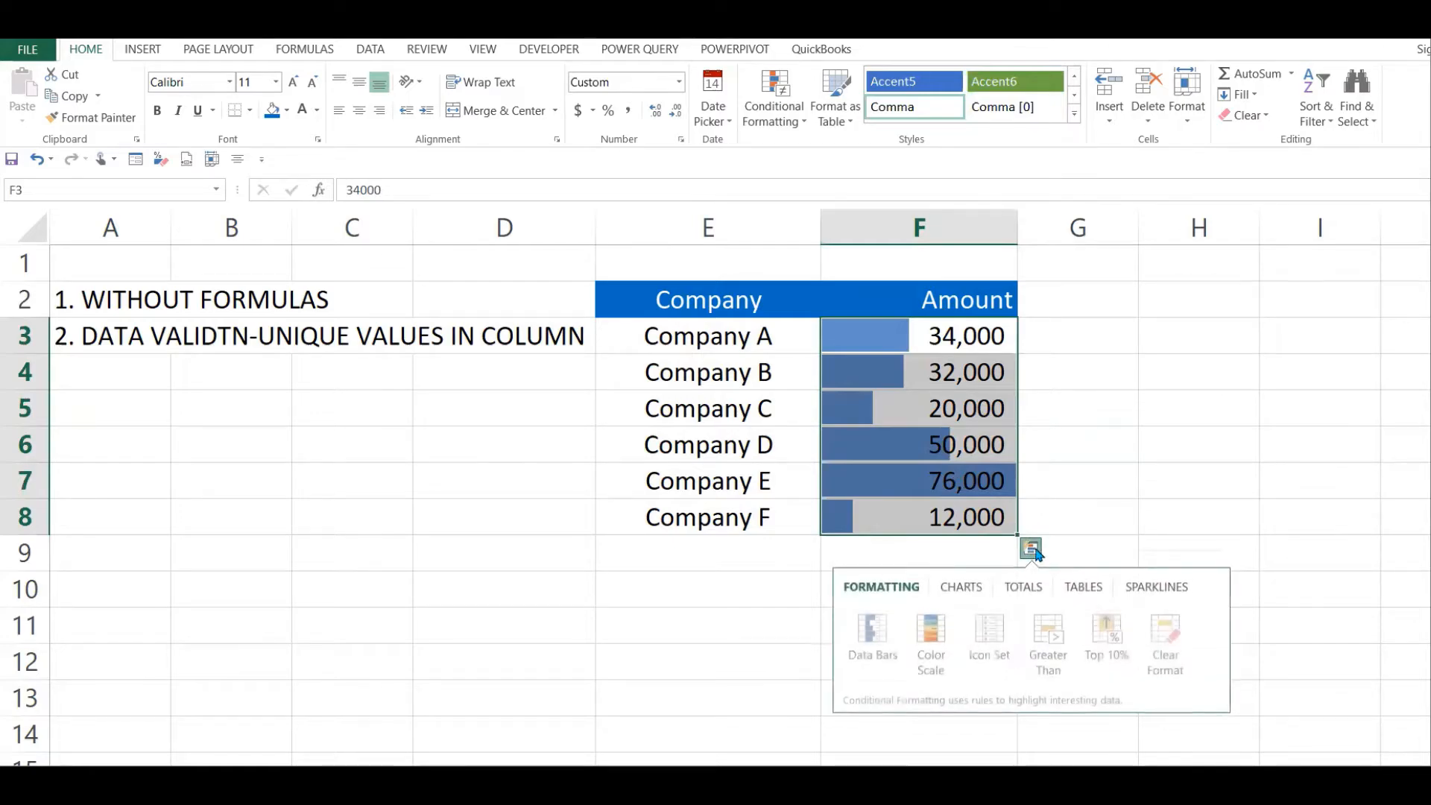
click(1179, 645)
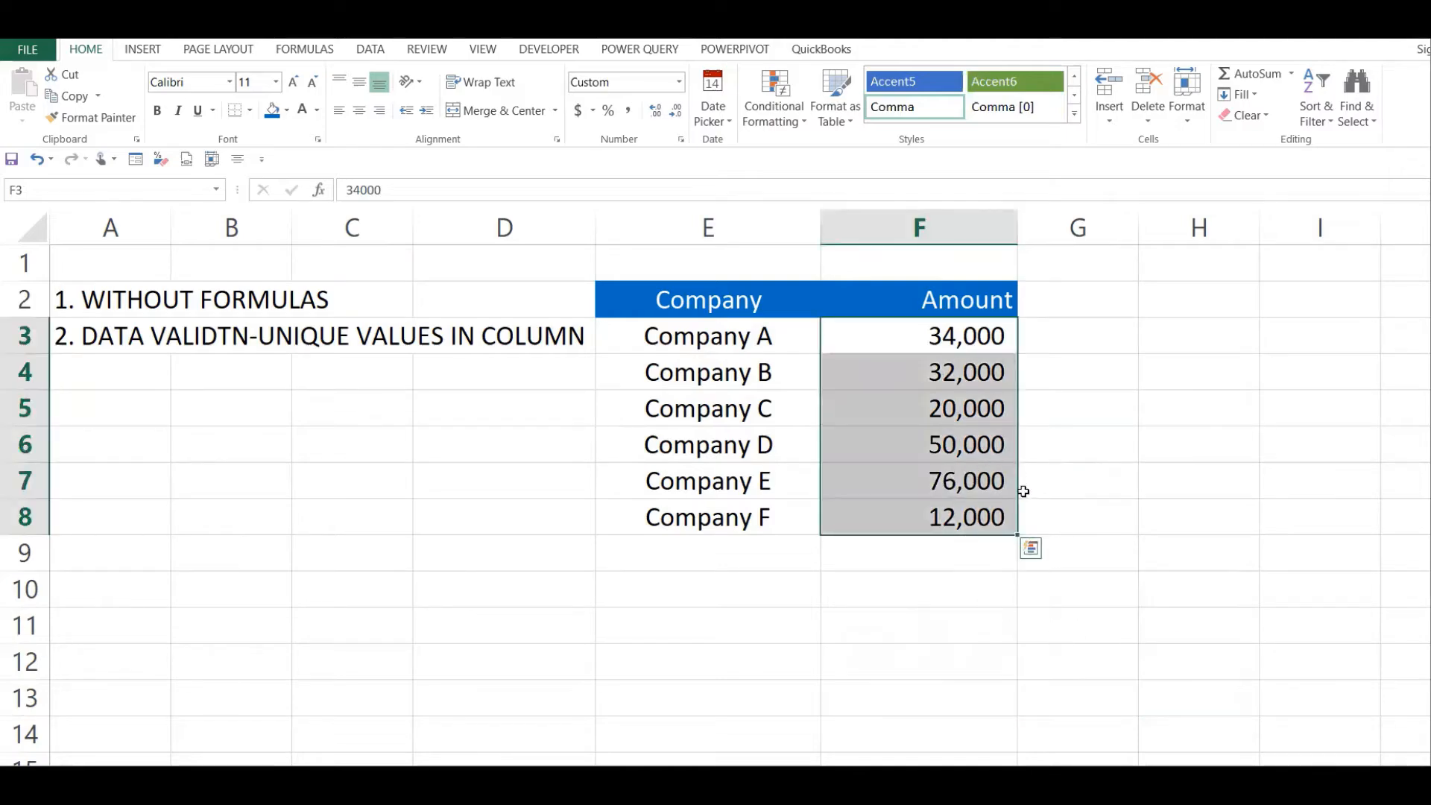
Add a running total column beside the amounts in F3:F8 with Quick Analysis, and check the formulas in G3 and G5
click(1030, 550)
click(894, 594)
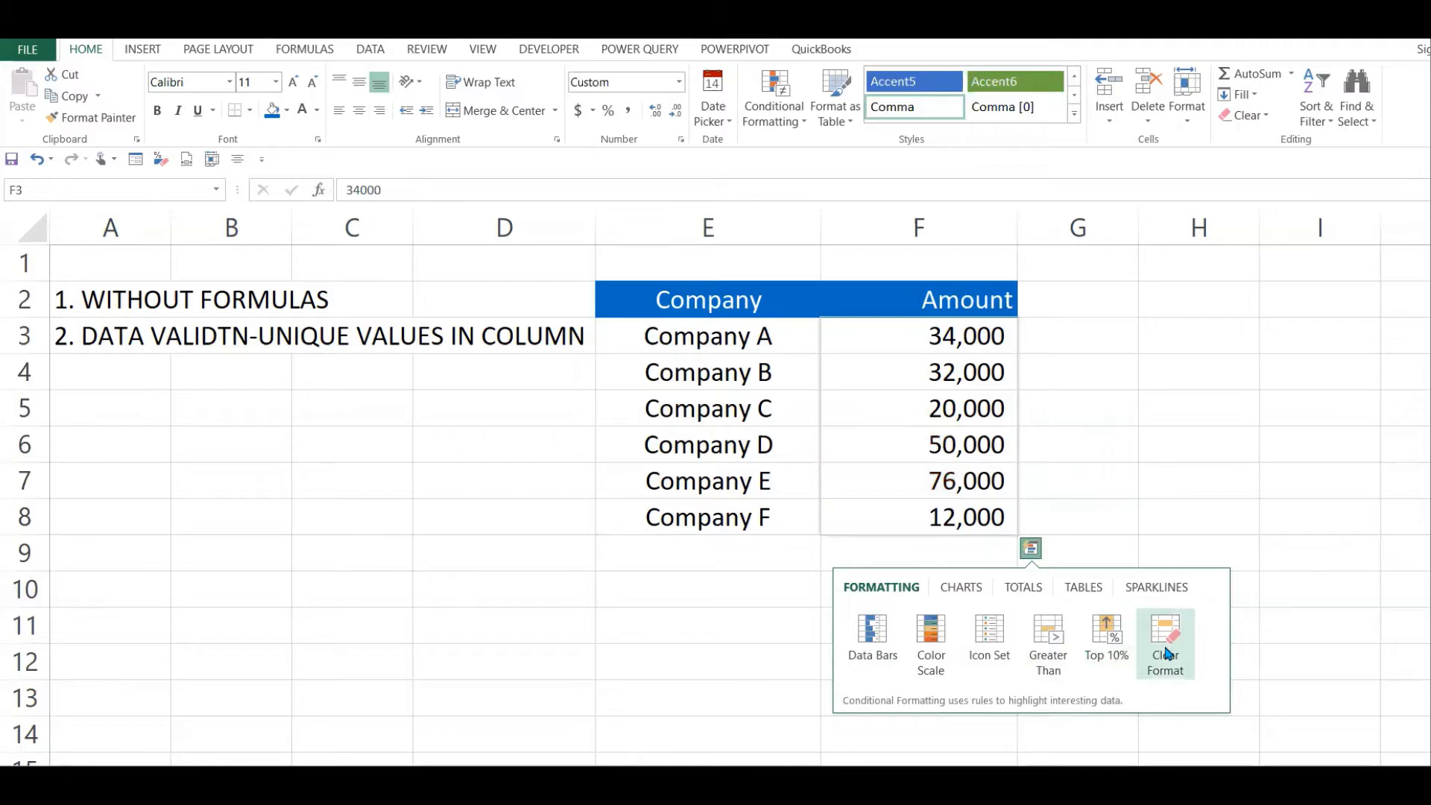
click(961, 585)
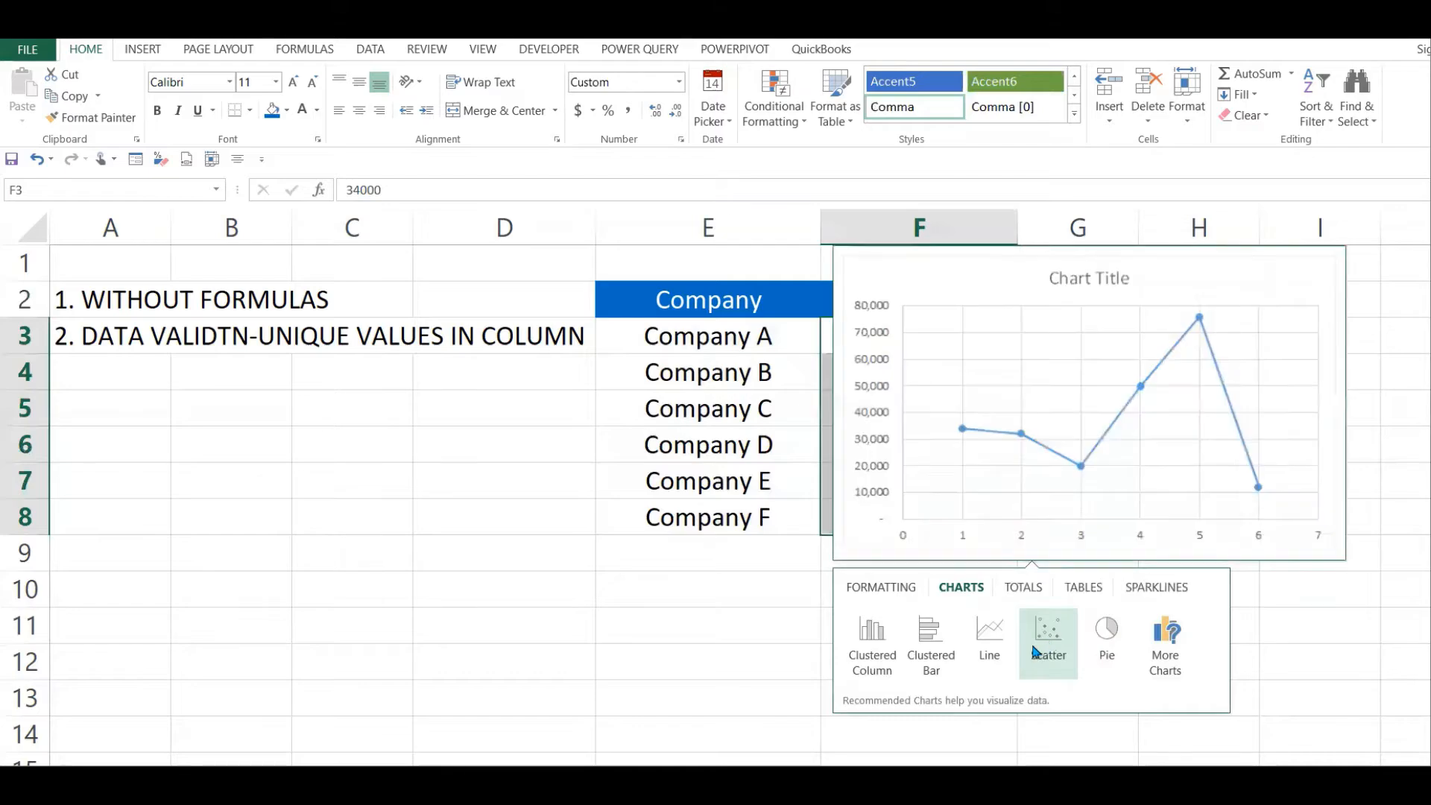
click(1024, 589)
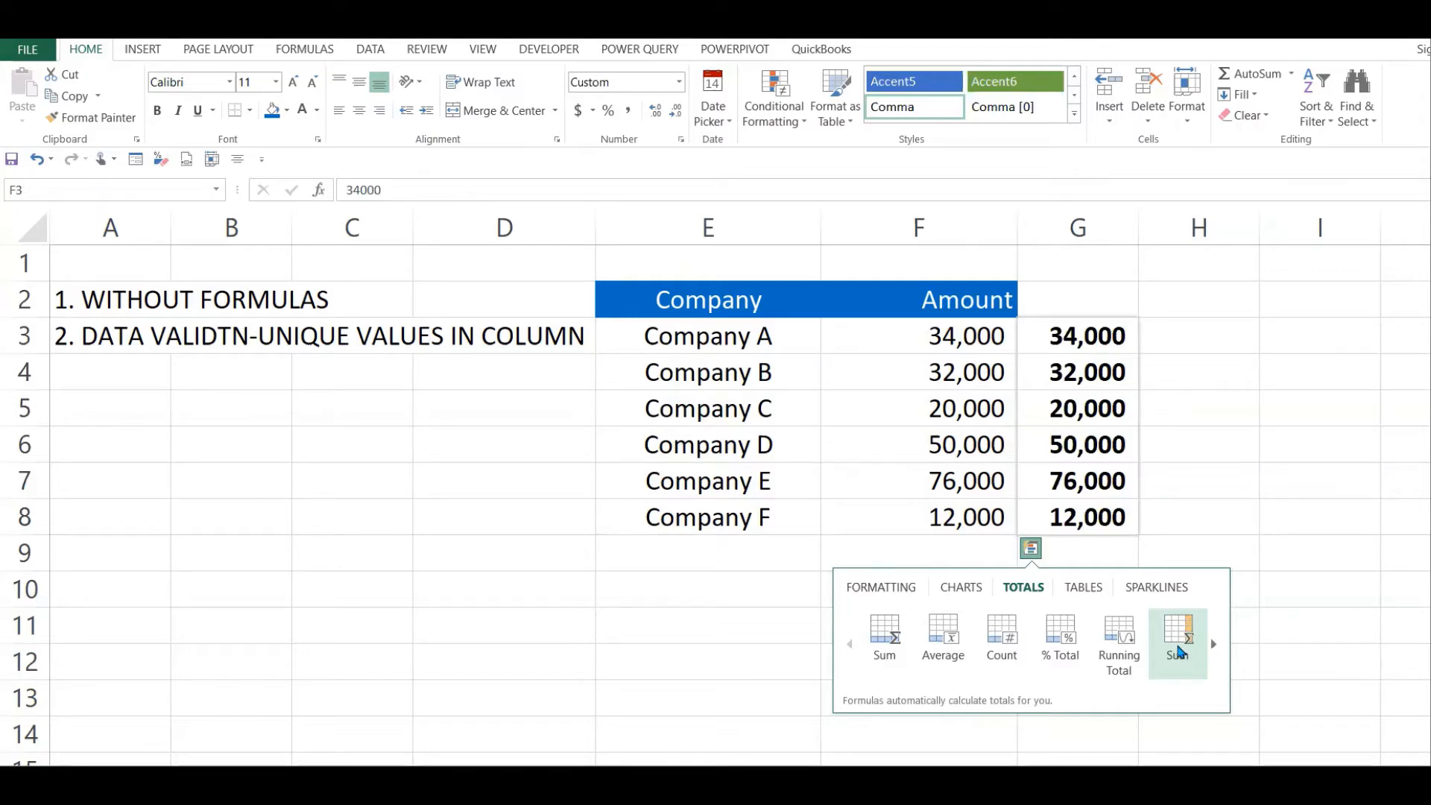
click(1213, 643)
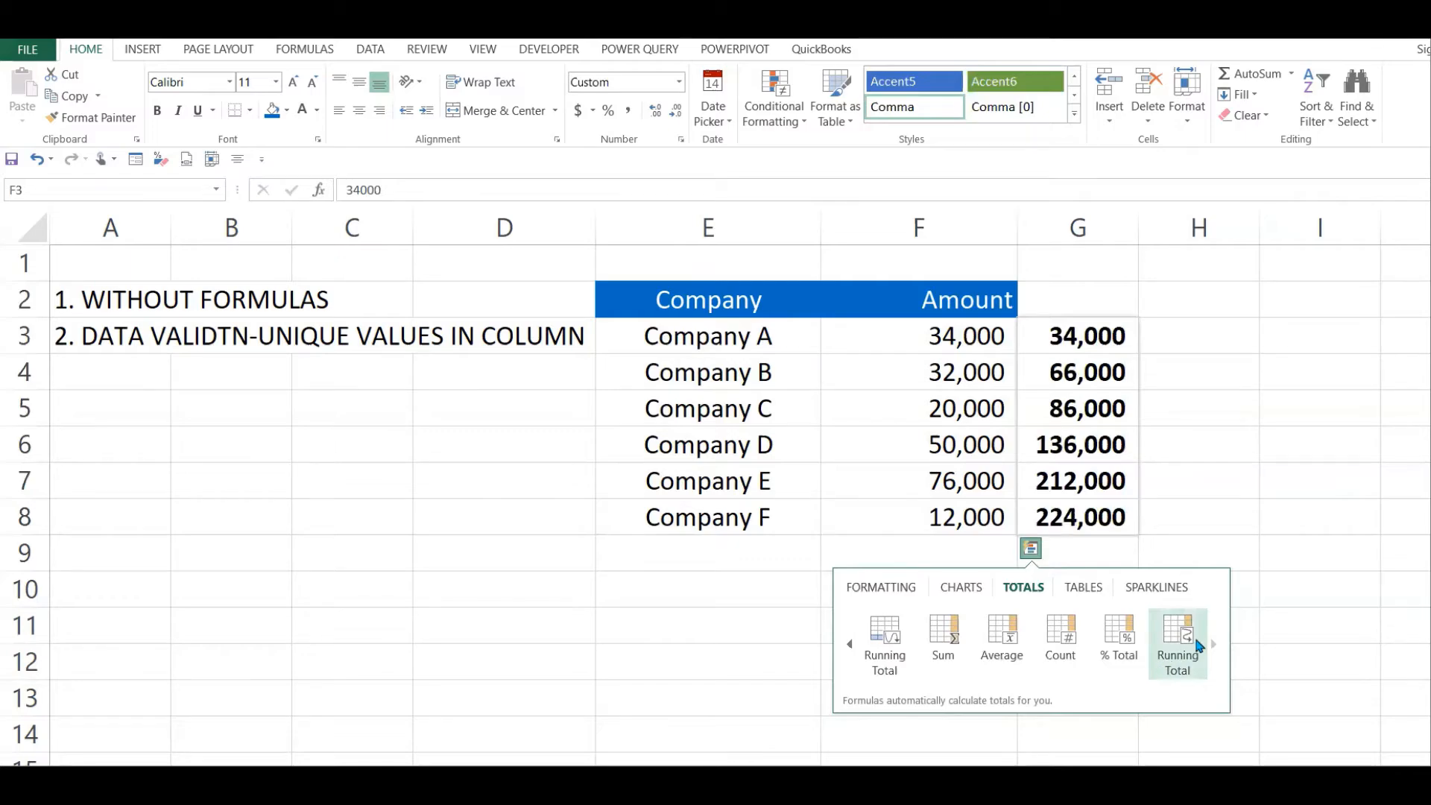
click(1183, 643)
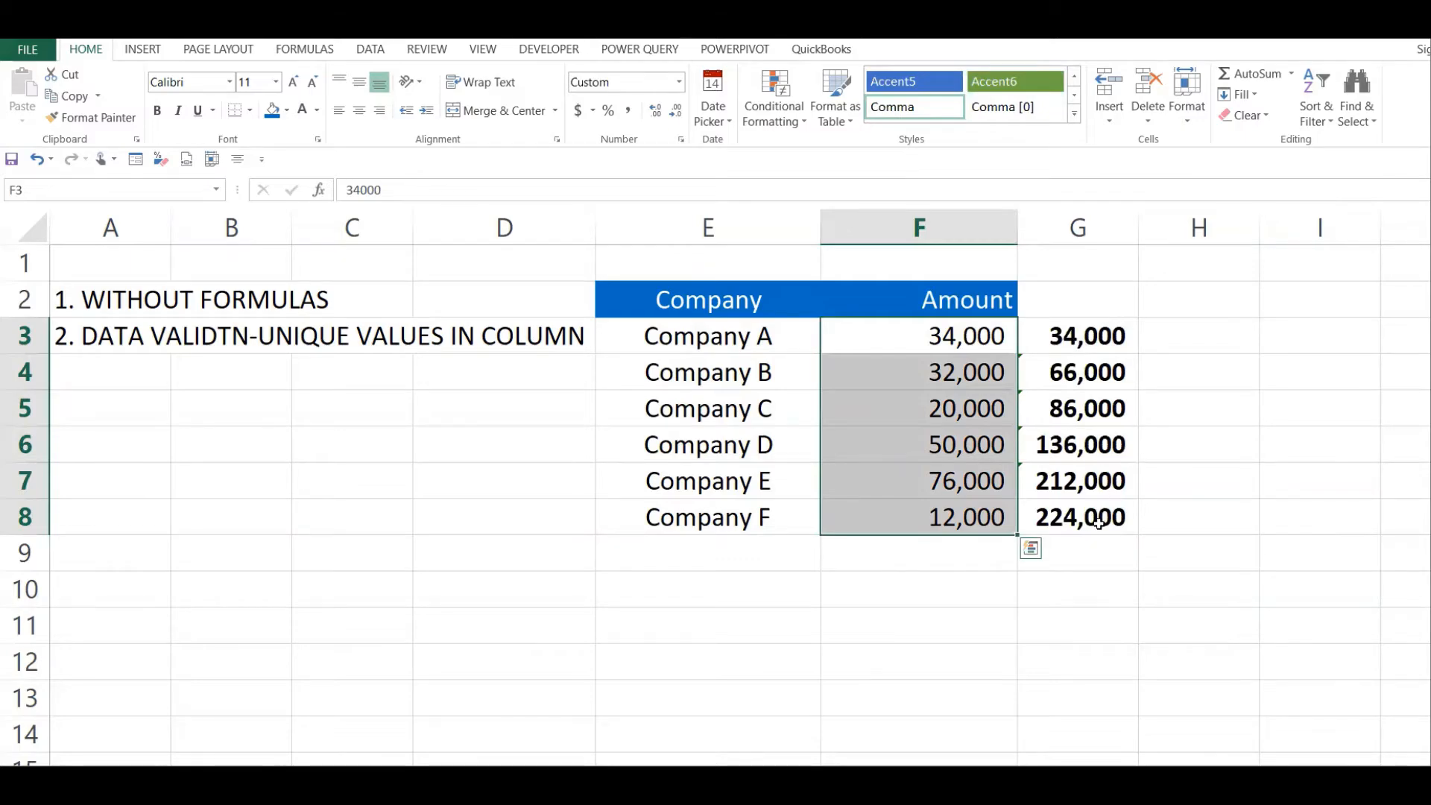
click(1105, 333)
click(1076, 400)
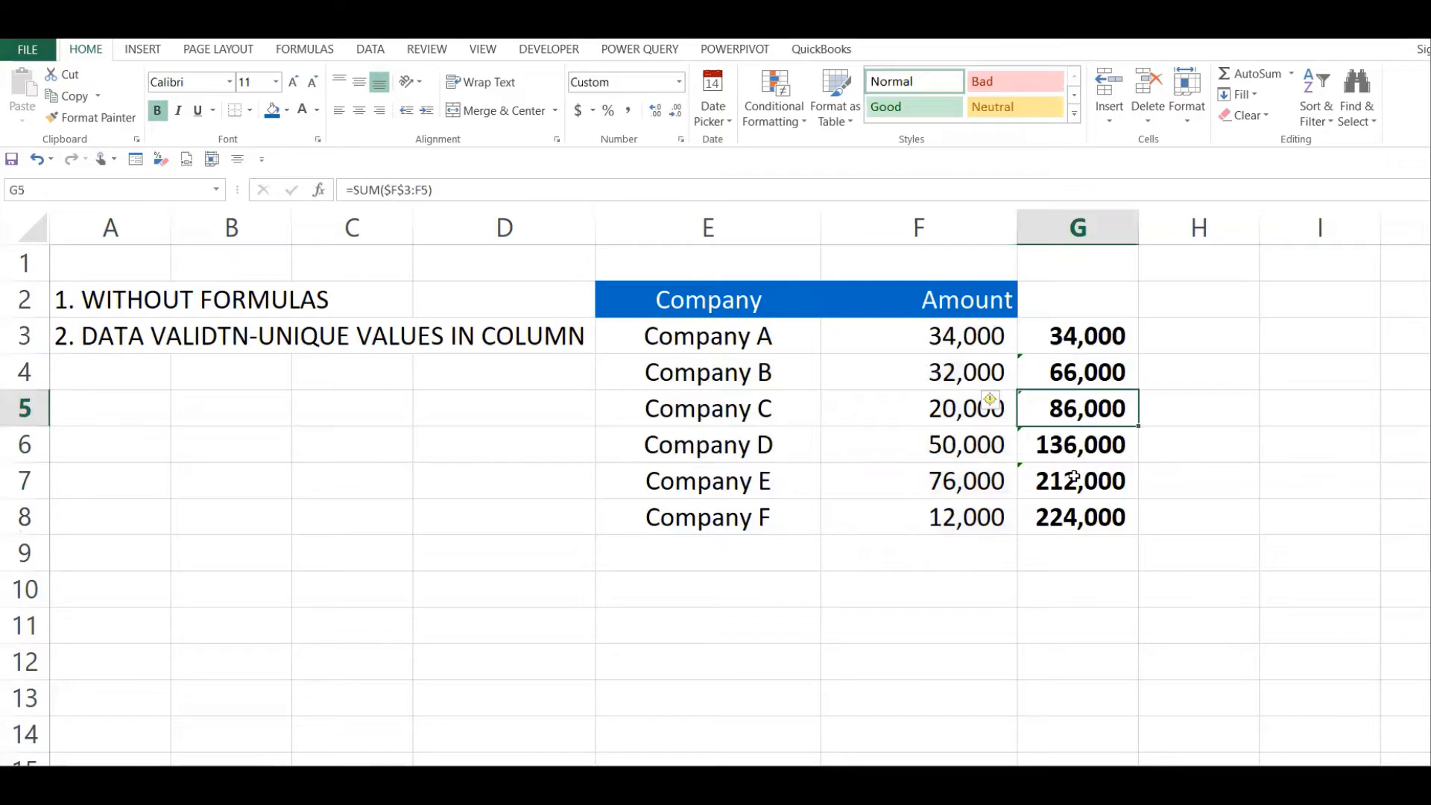
click(909, 543)
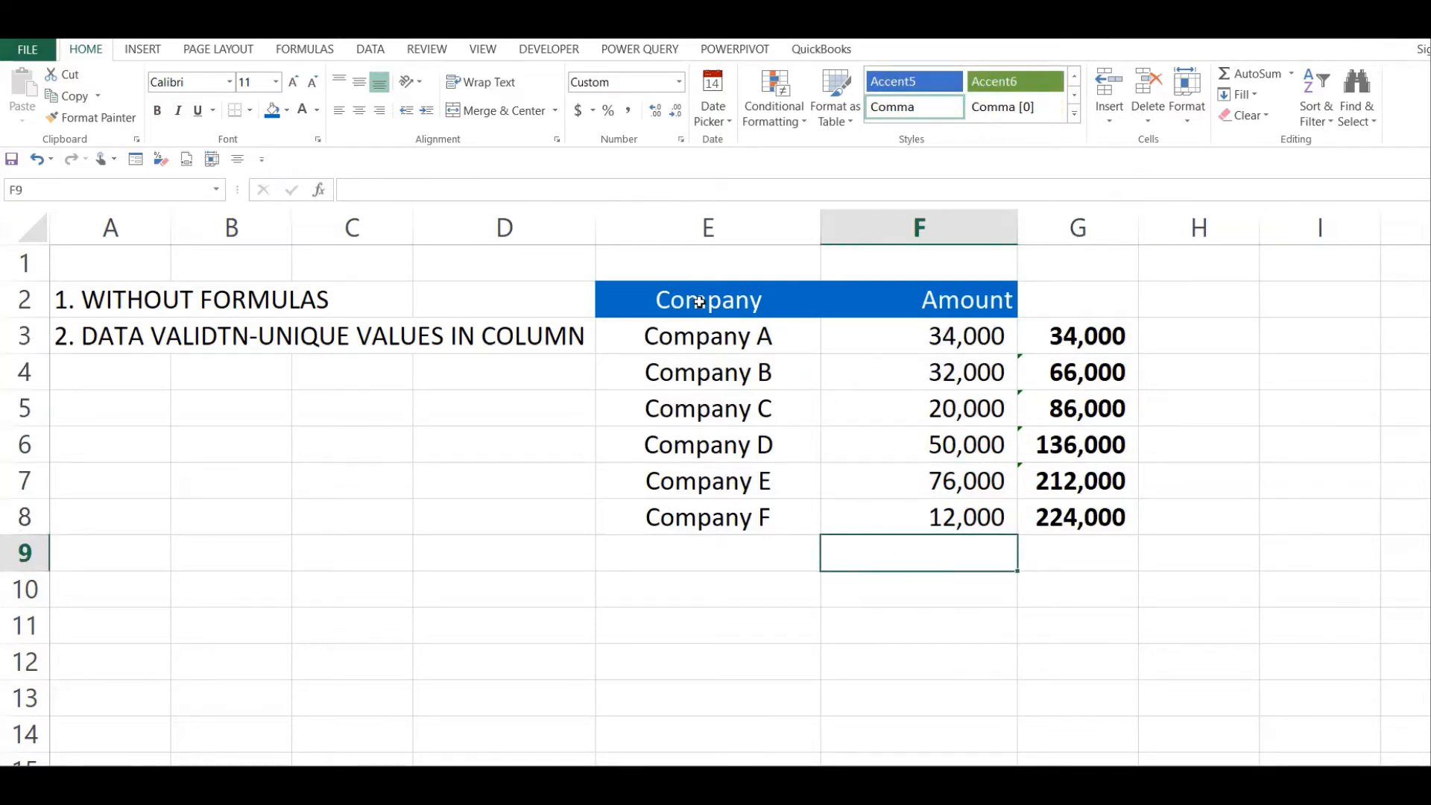
Review the Quick Analysis table, sparkline and totals options for the company table E2:F8
drag(700, 302, 965, 522)
click(1029, 548)
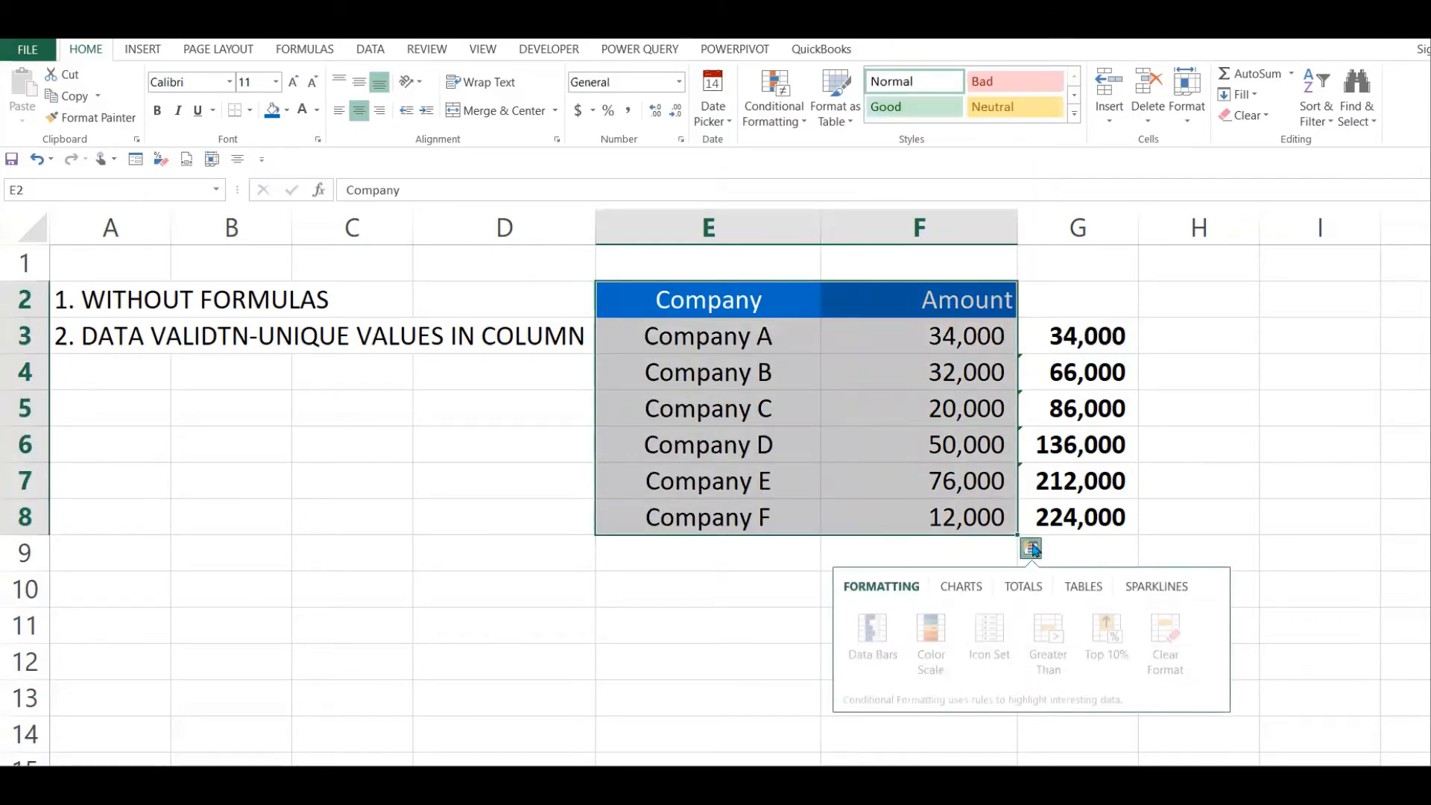
click(1094, 592)
click(1142, 589)
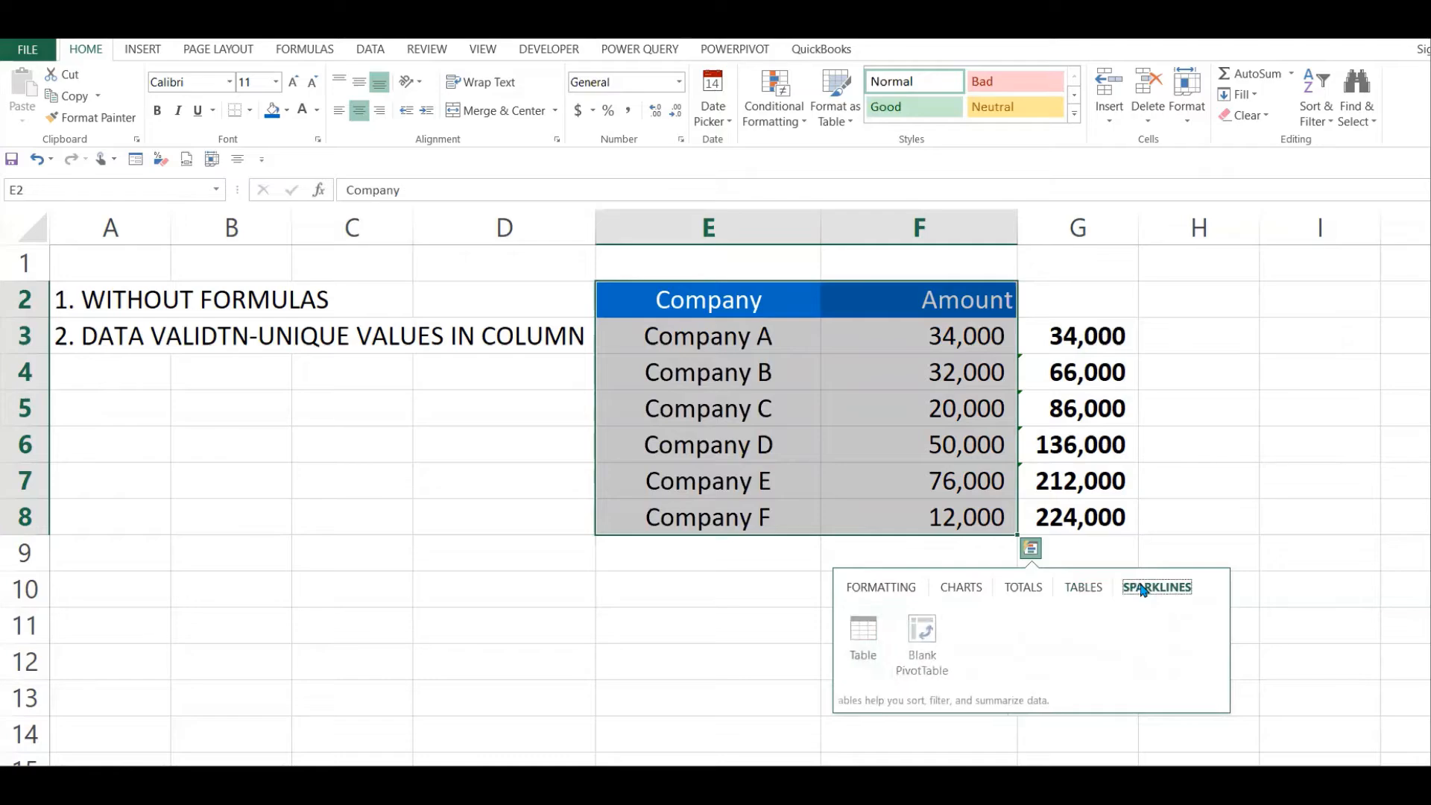
click(1021, 591)
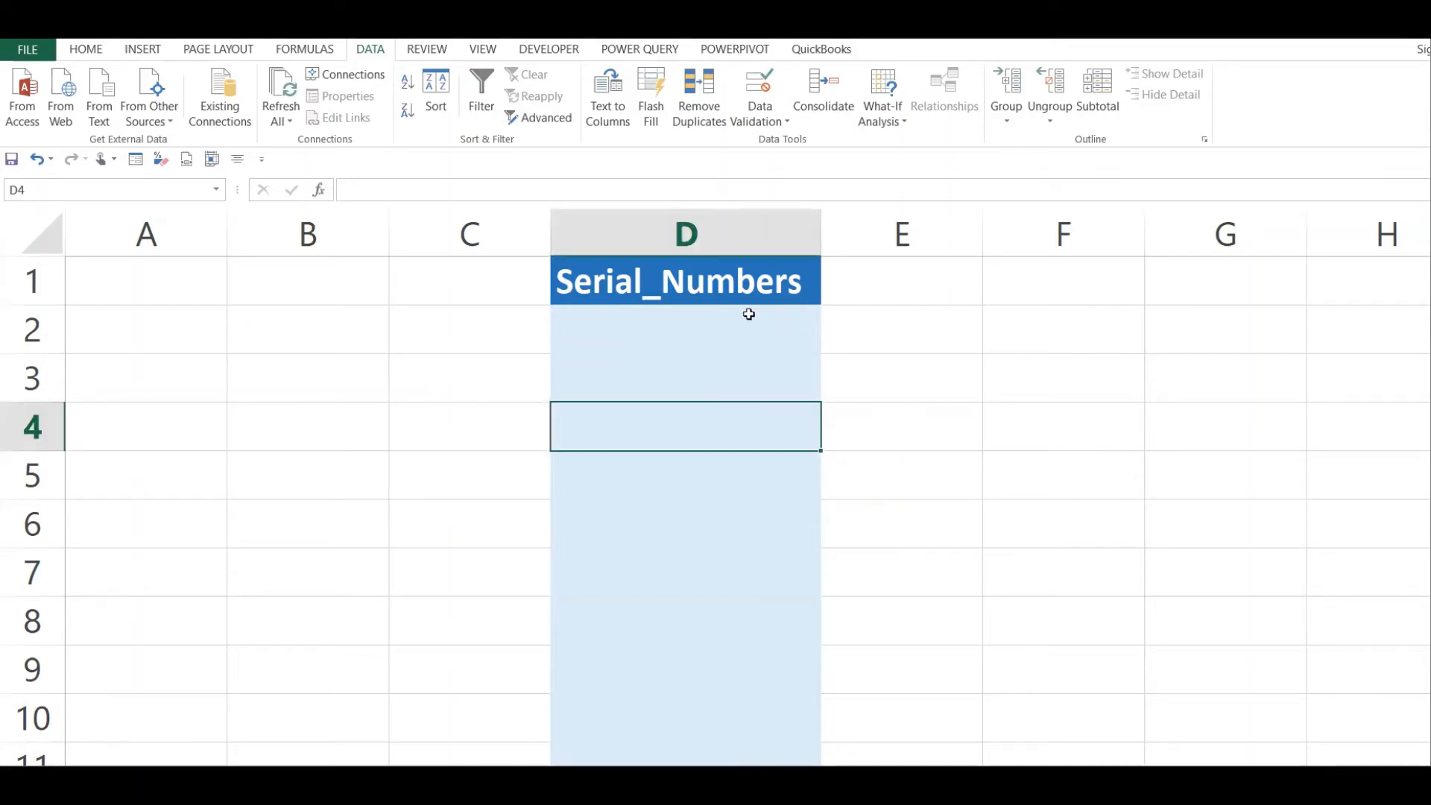
Open data validation for cells D2:D10 of the Serial_Numbers column and allow Custom criteria
click(731, 329)
drag(732, 329, 741, 712)
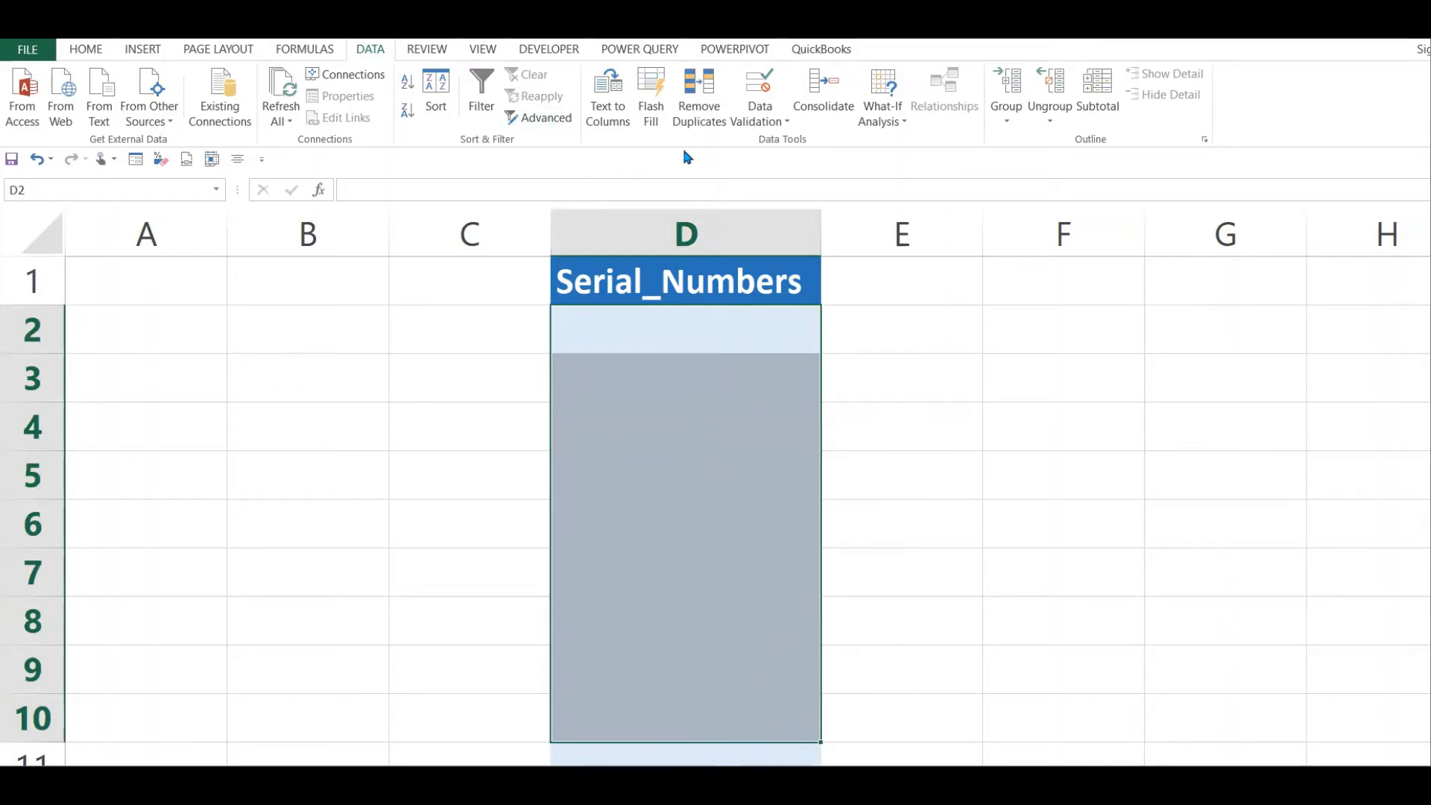
click(774, 121)
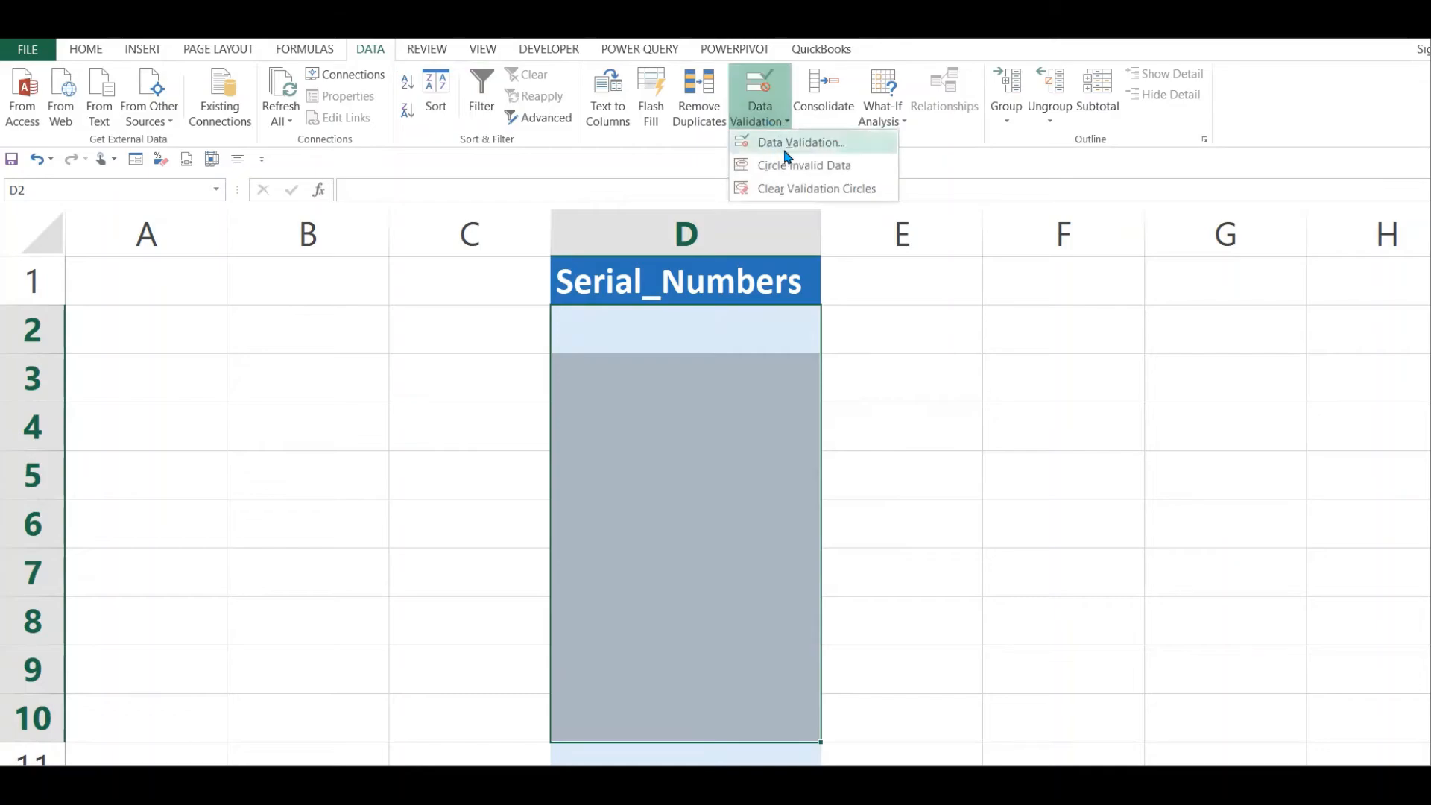
click(792, 141)
click(948, 440)
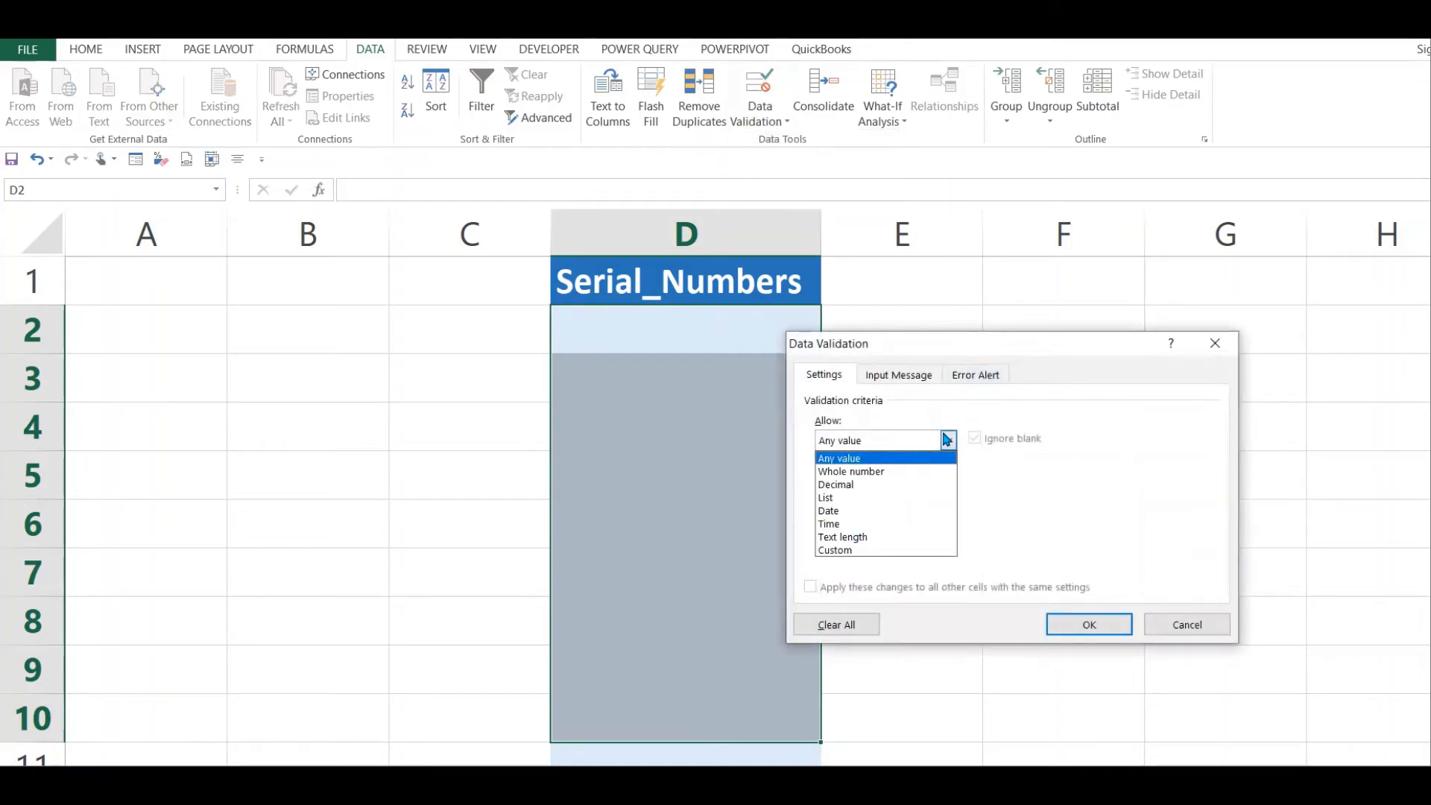
click(866, 550)
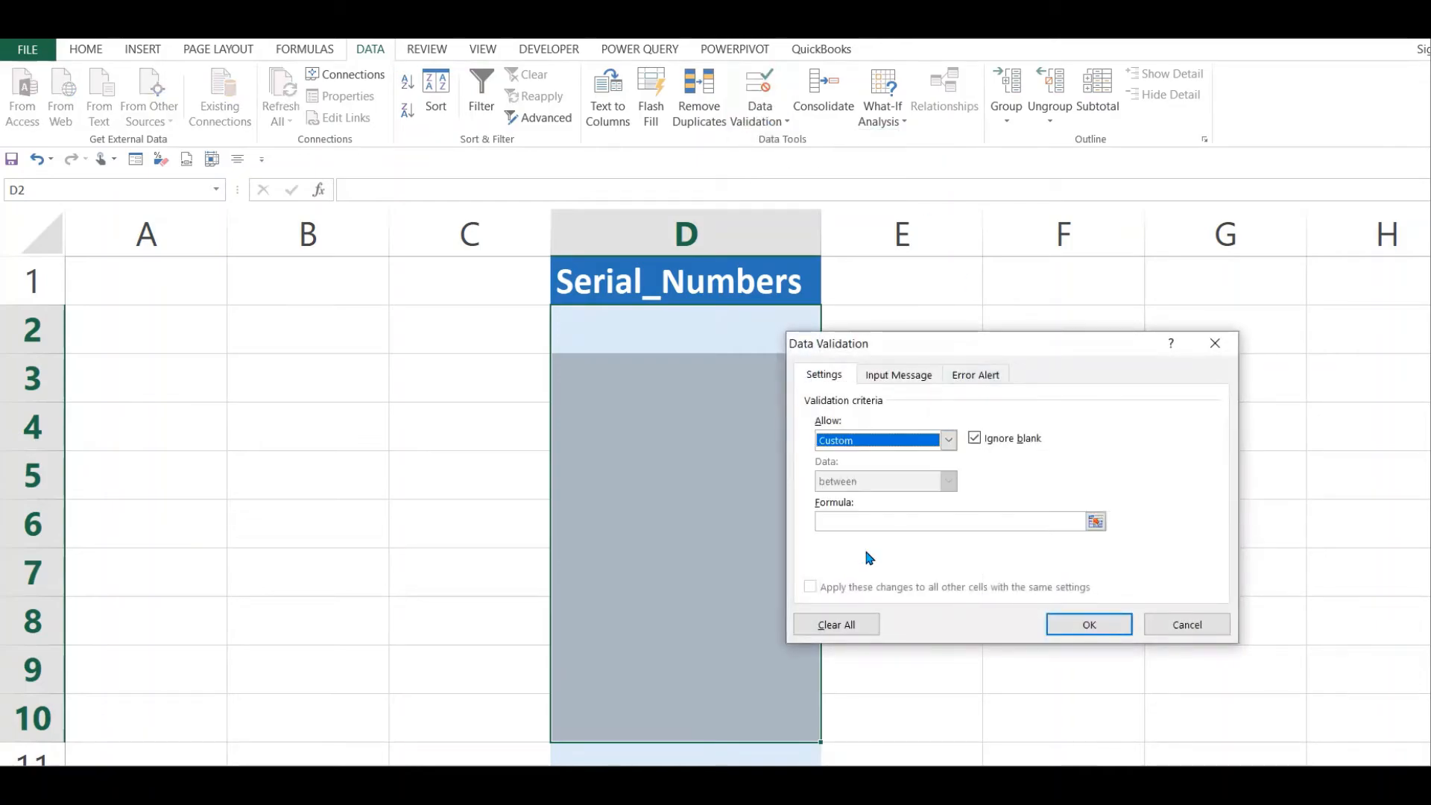
Set the validation formula to =COUNTIF($D$2:$D$10,D2)<=1
click(876, 527)
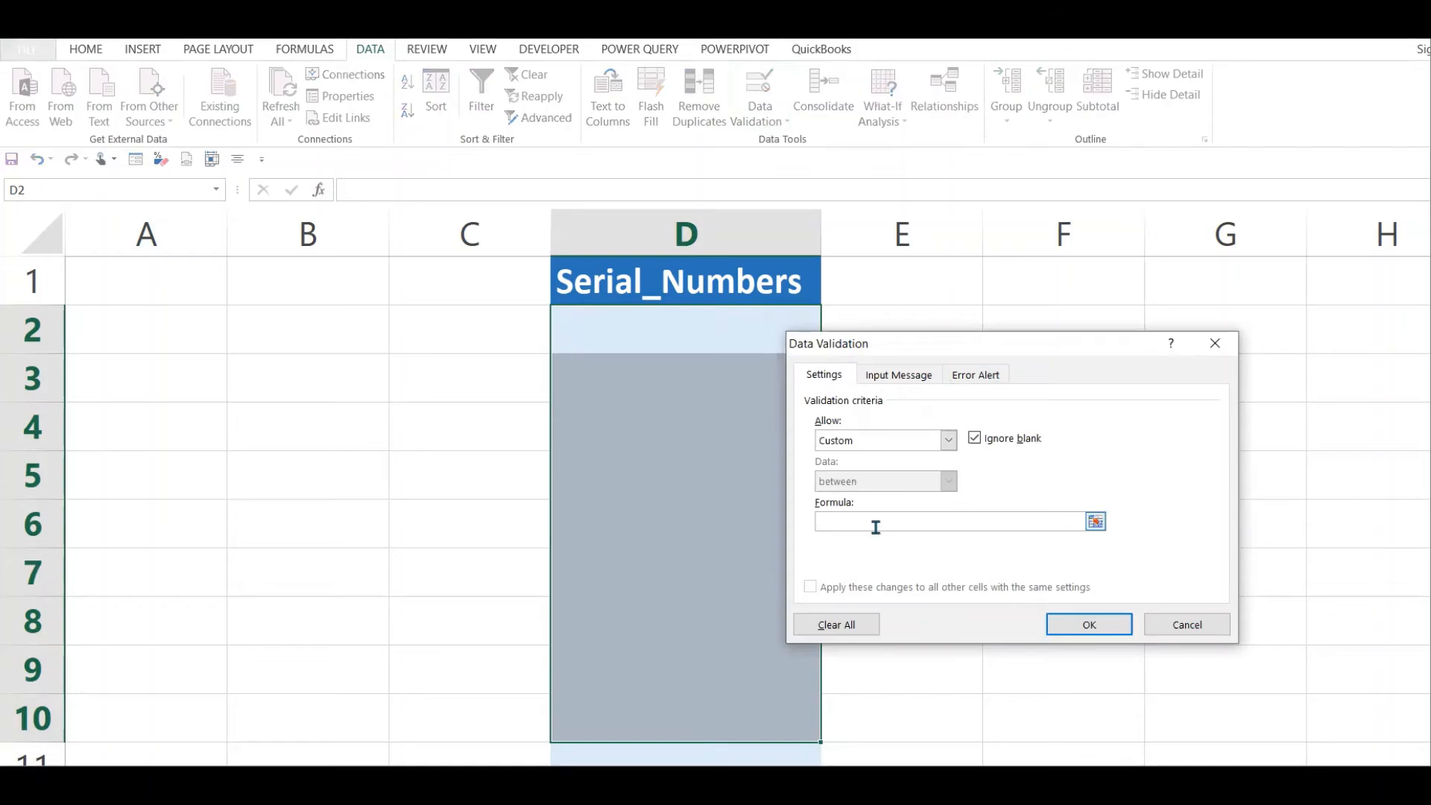
text(=COUNTIF()
drag(661, 314, 684, 716)
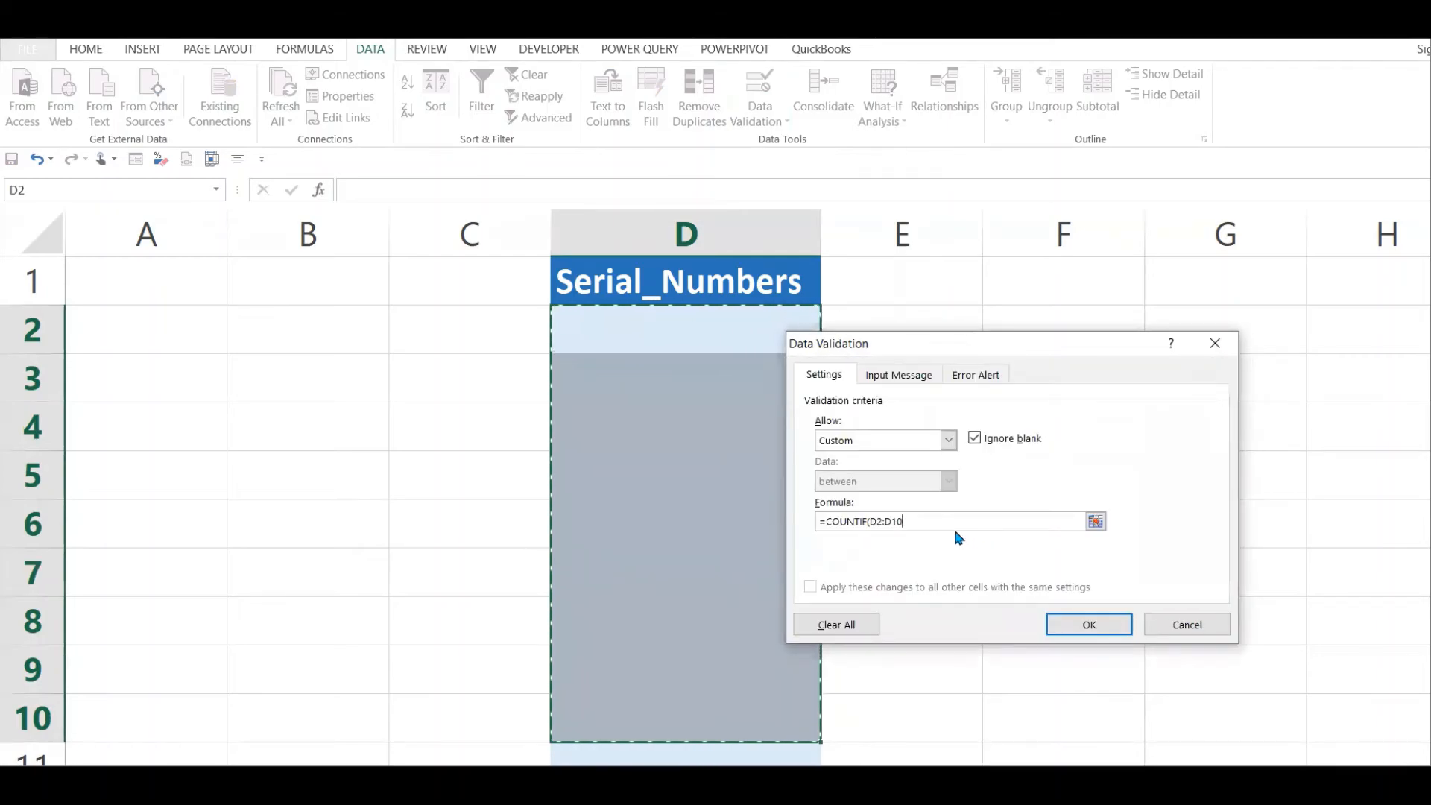
key(F4)
text(,)
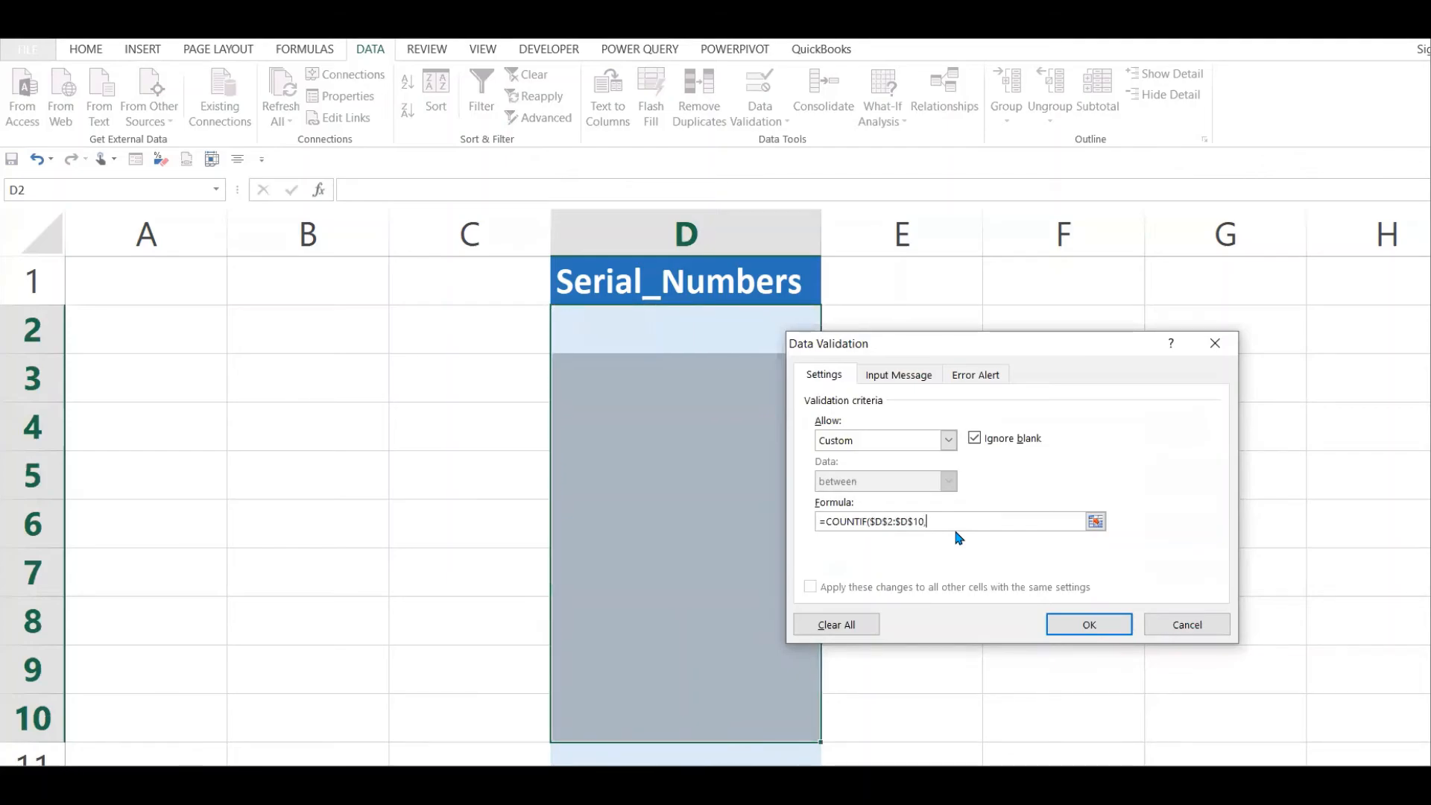
click(727, 325)
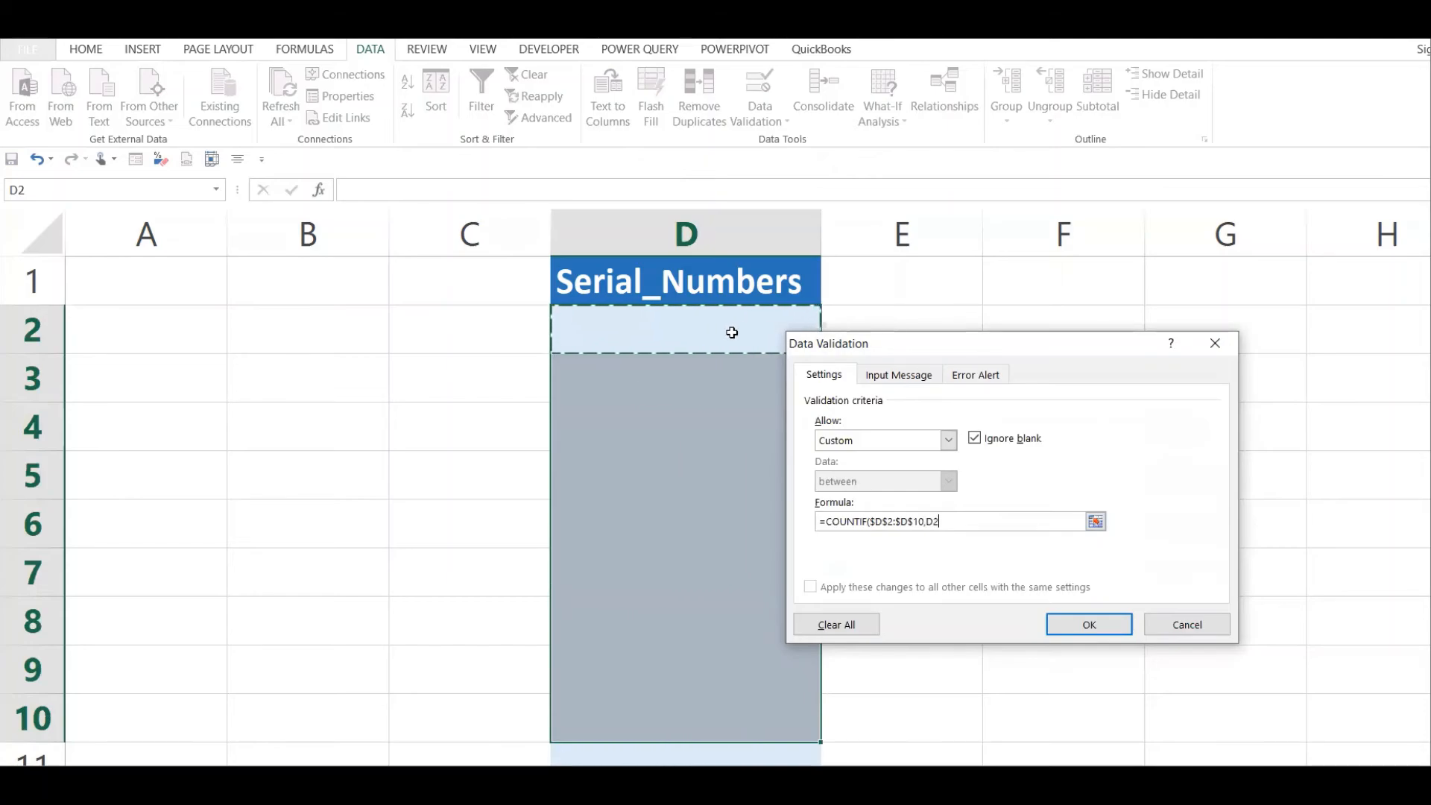
text()<)
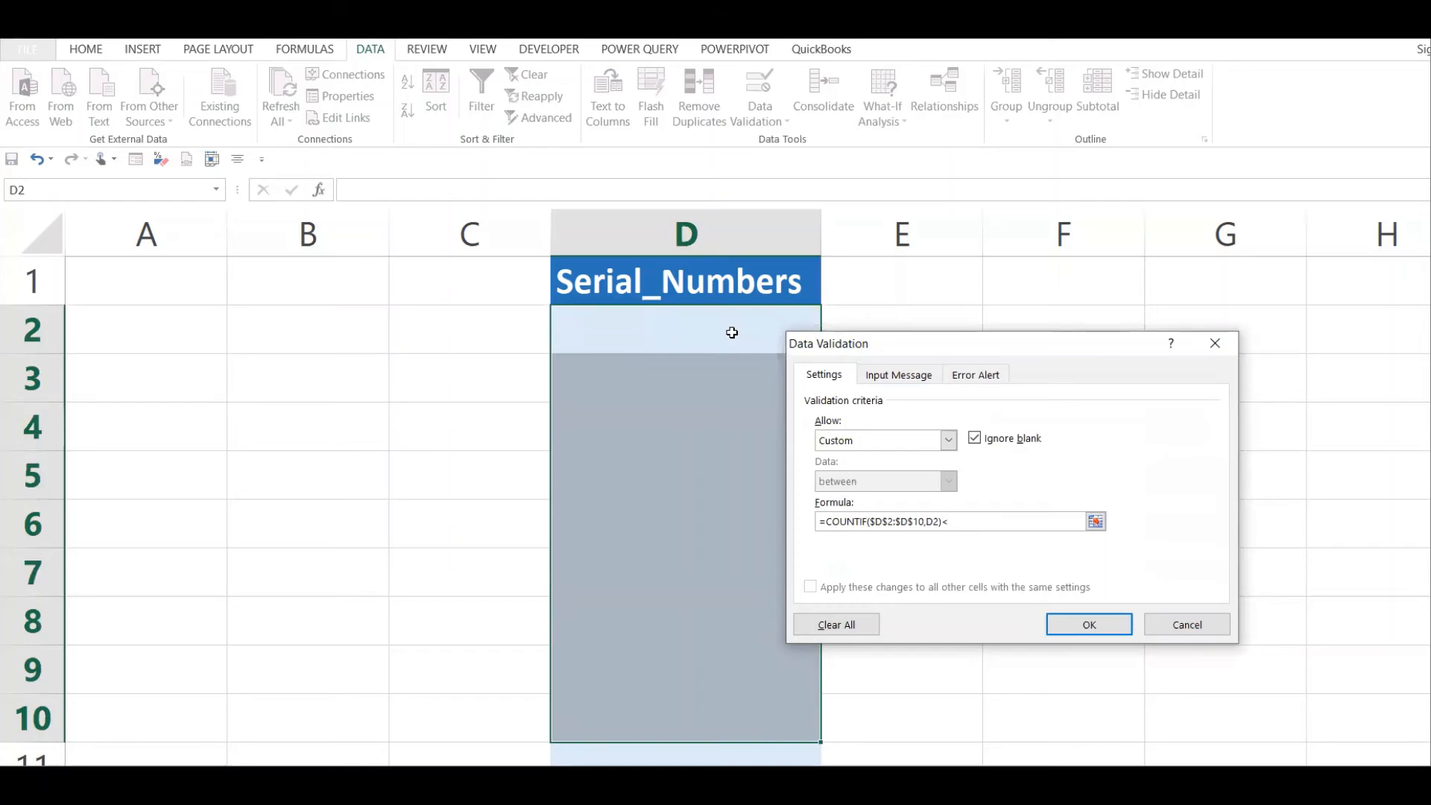
text(=1)
Set the error alert title to ERROR and its message to "DUPLICATE VALUES ARE NOT ALLOWED IN THIS COLUMN", and apply the validation
click(968, 384)
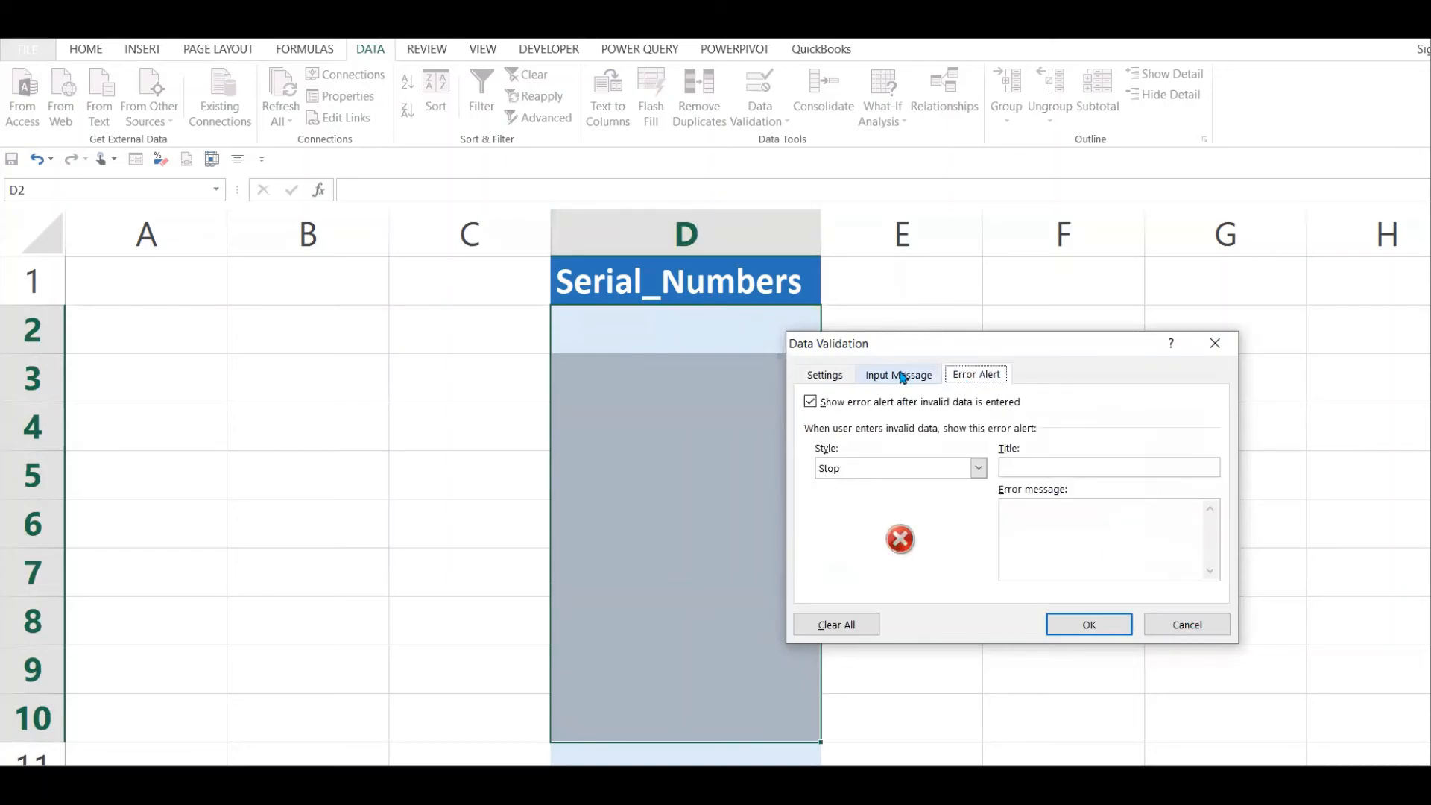
click(1041, 464)
text(ERROR)
text(DUPLIC)
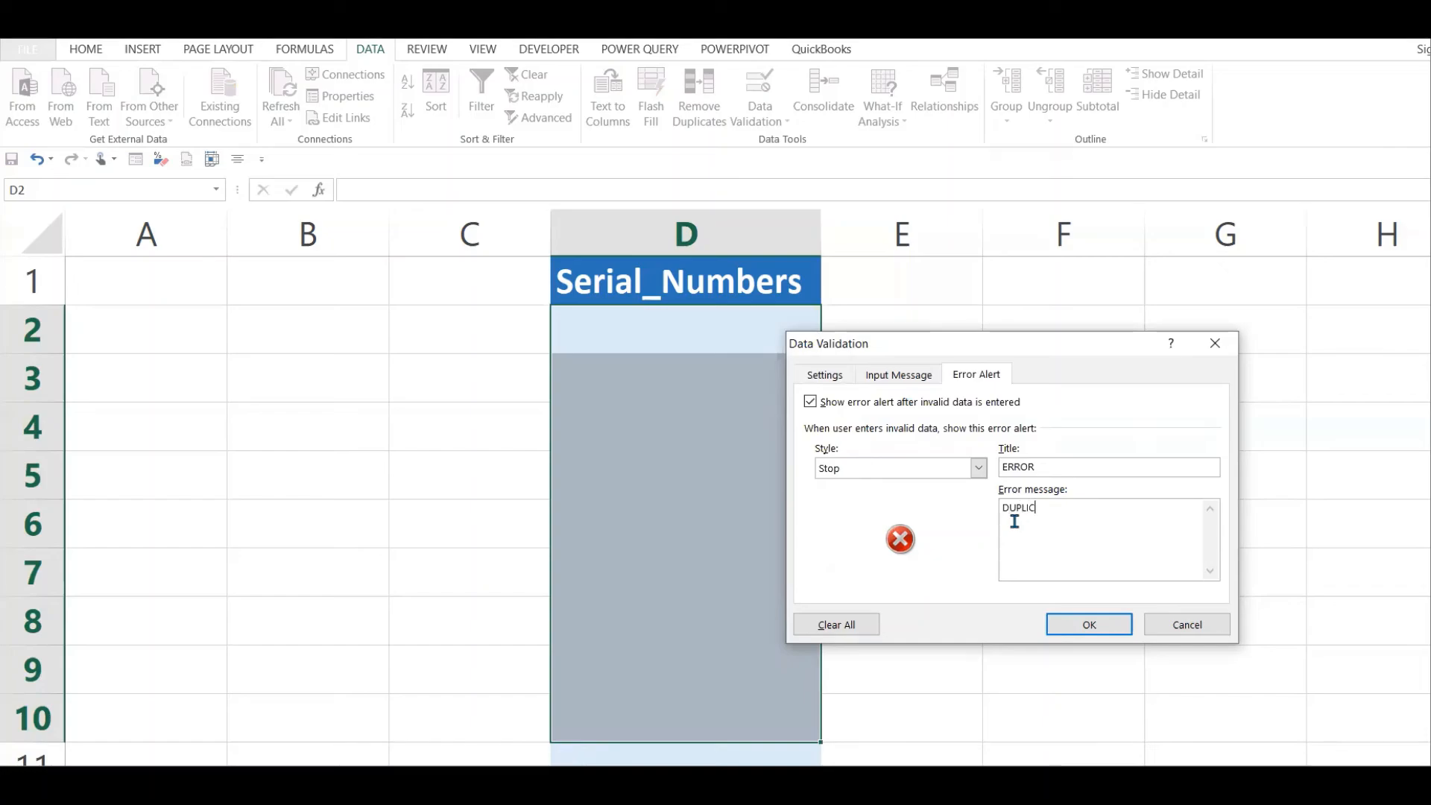
key(BackSpace)
text(CATE VALUES ARE )
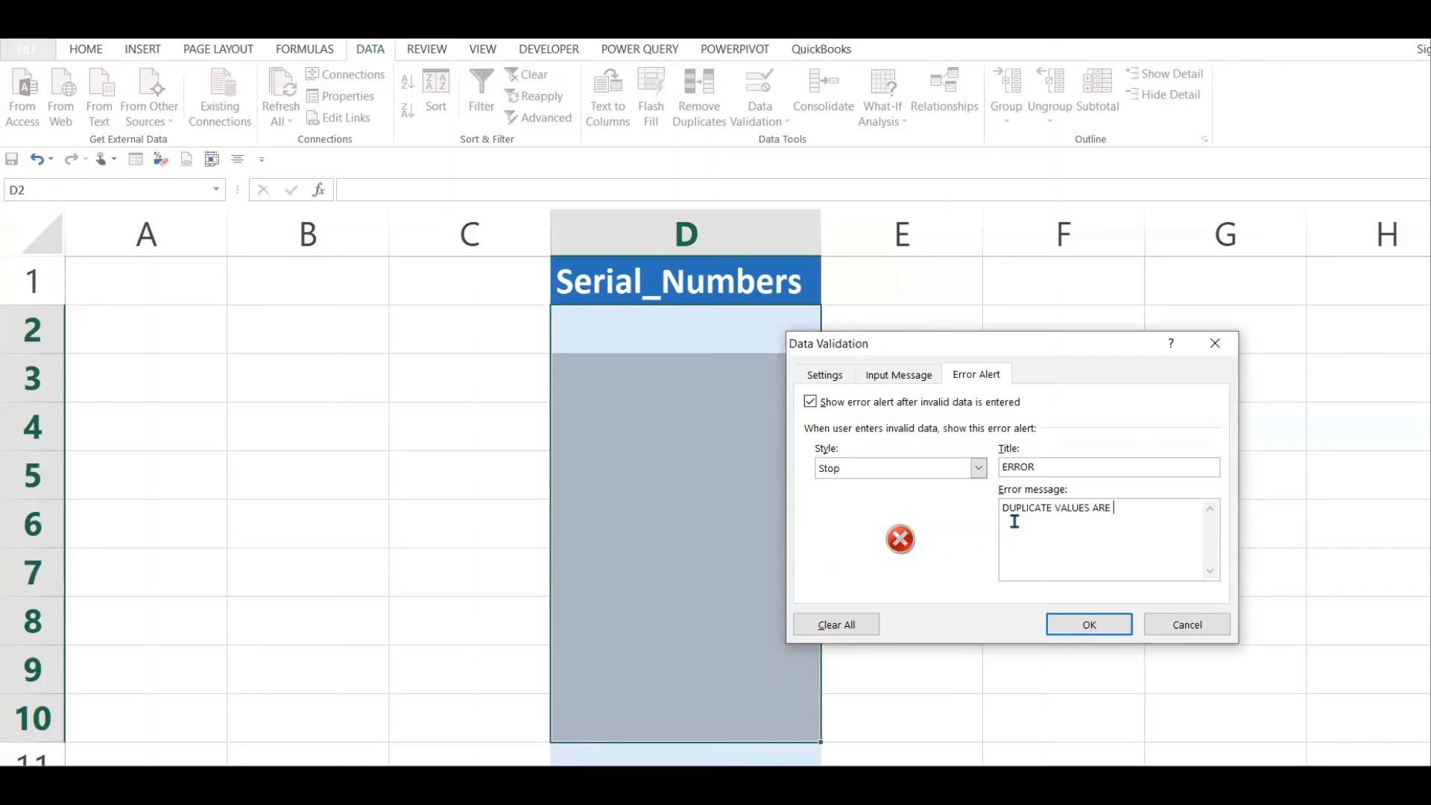
text(NOT ALLOWED IN TH)
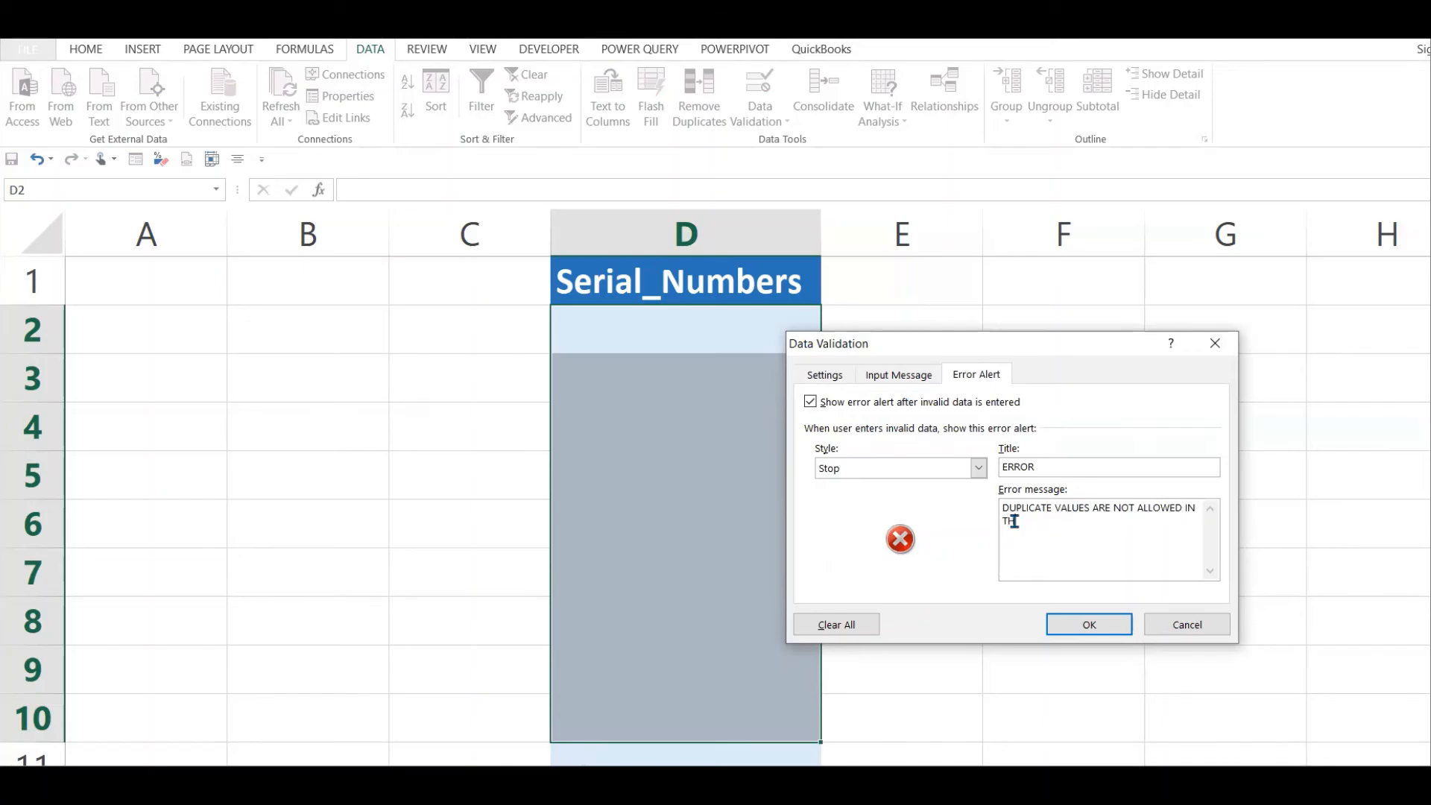
text(IS COLUMN)
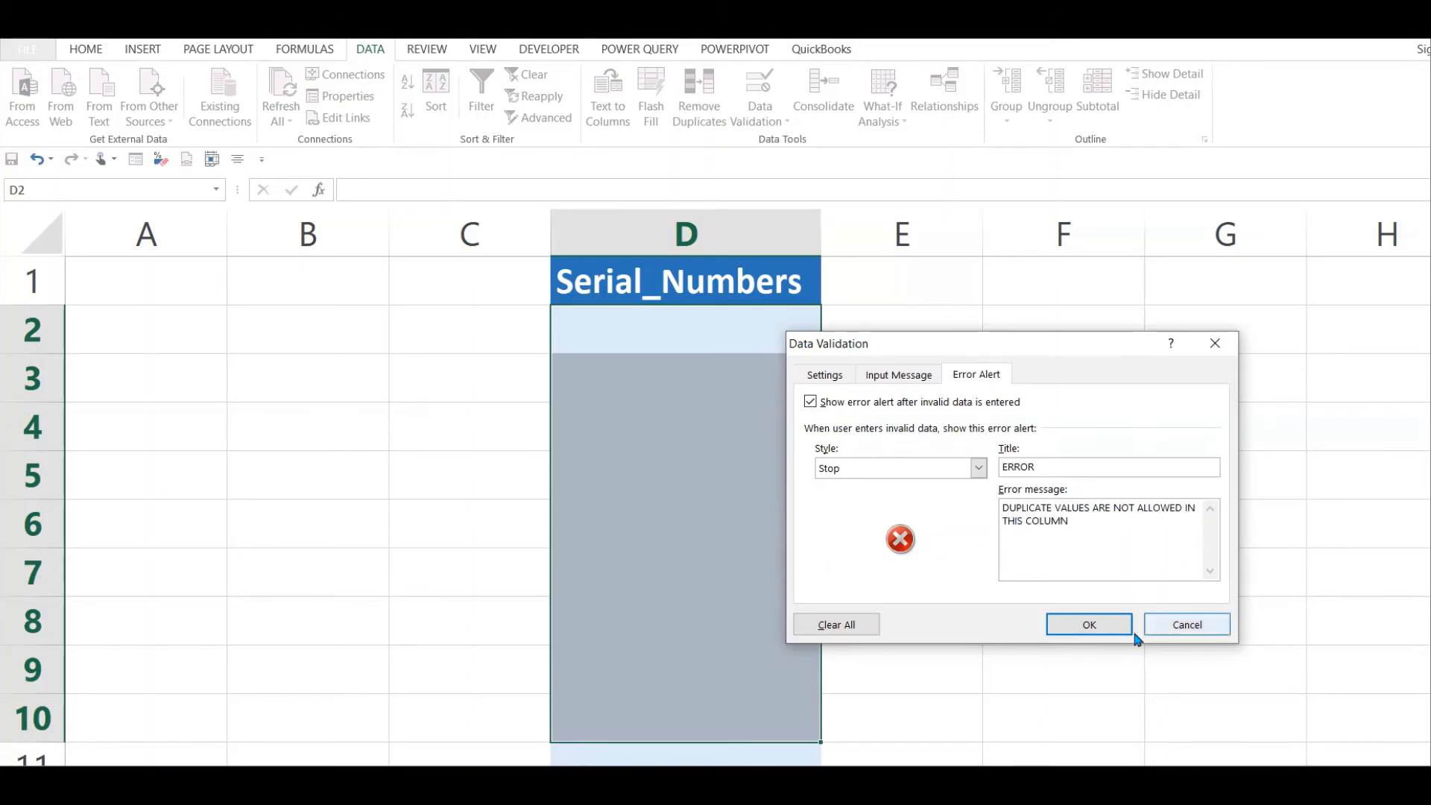
click(1100, 624)
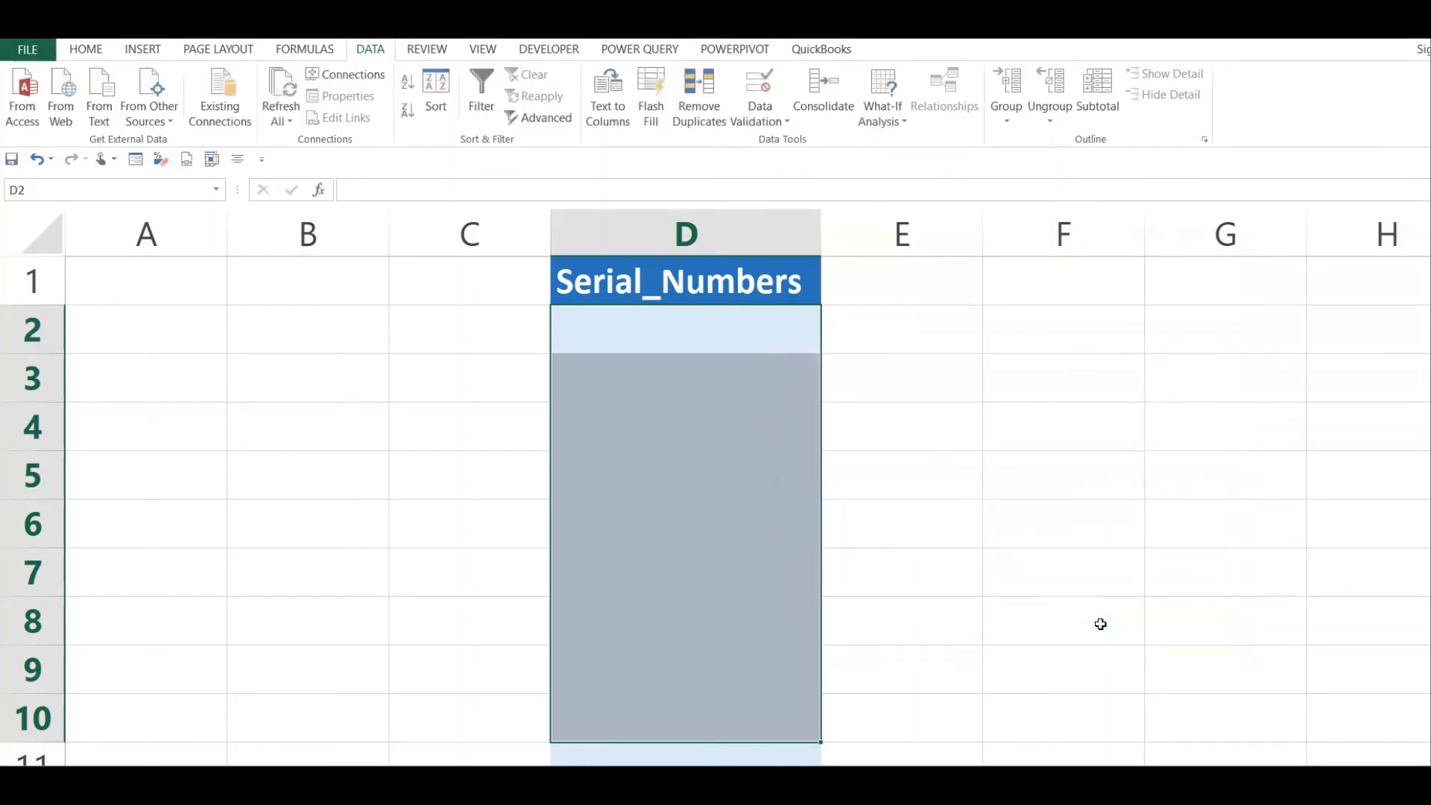
Enter 1001 as the first serial number in cell D2 of the Serial_Numbers column
click(754, 541)
click(772, 343)
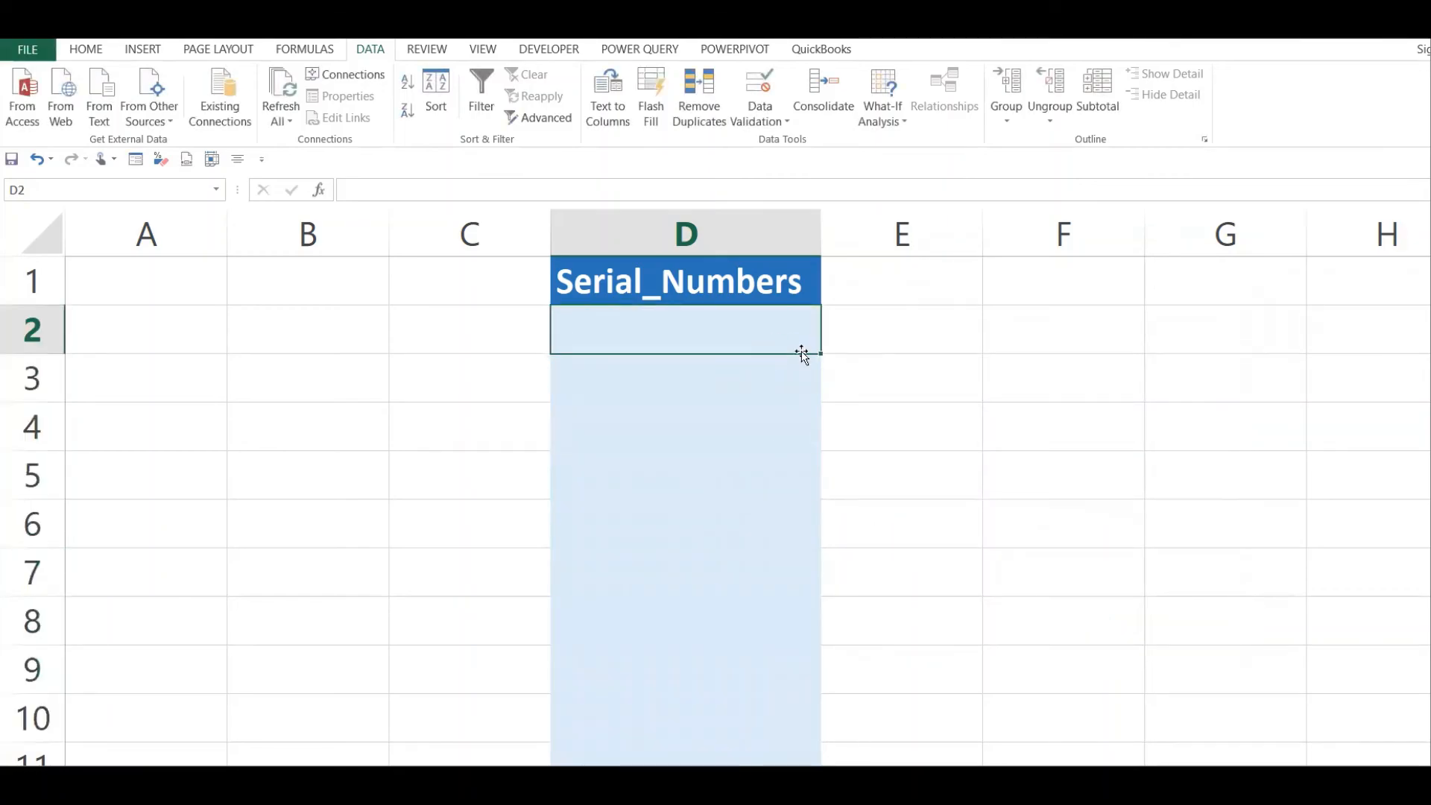
text(1001)
key(Return)
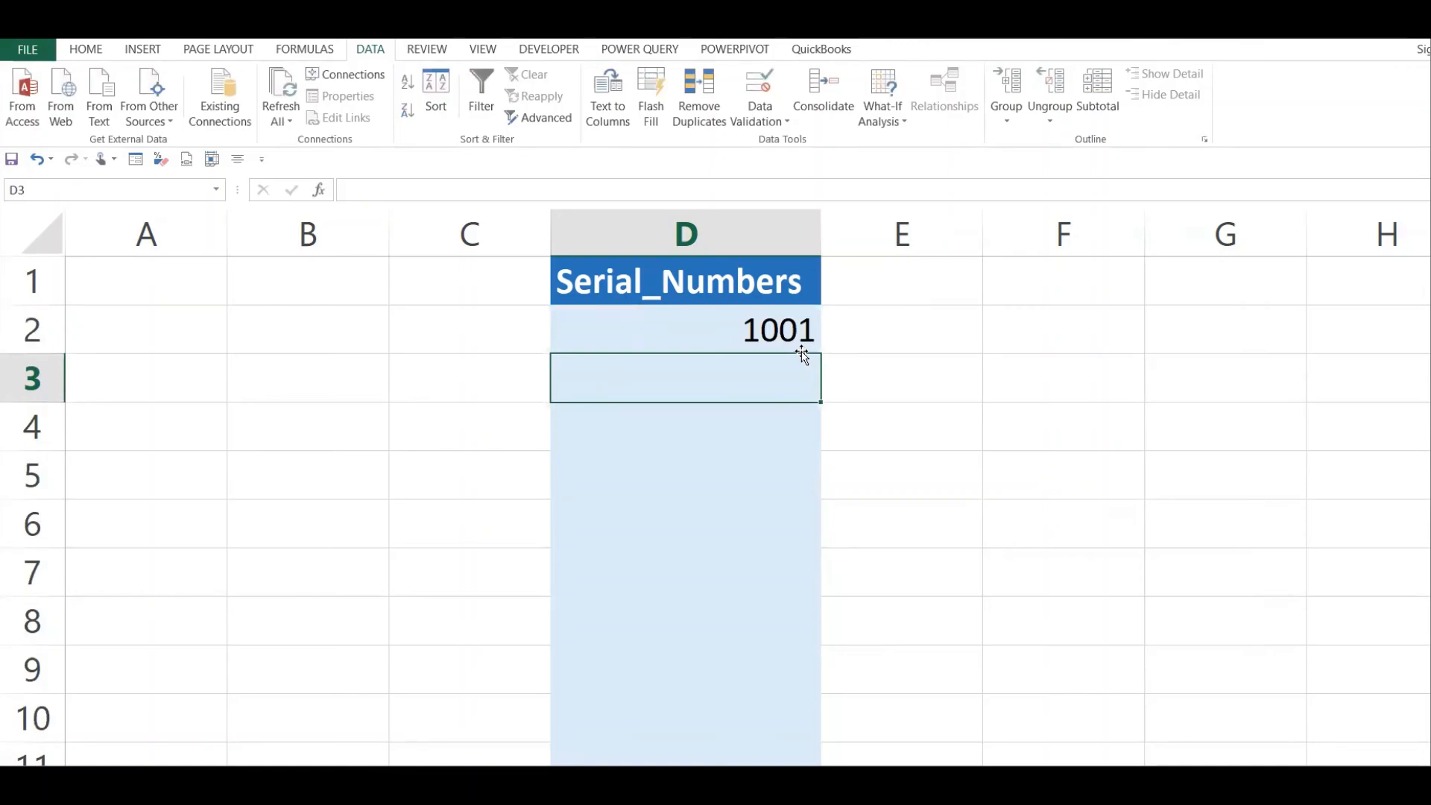
Test the validation by trying to enter the duplicate 1001 in cell D3, and cancel the entry
text(1001)
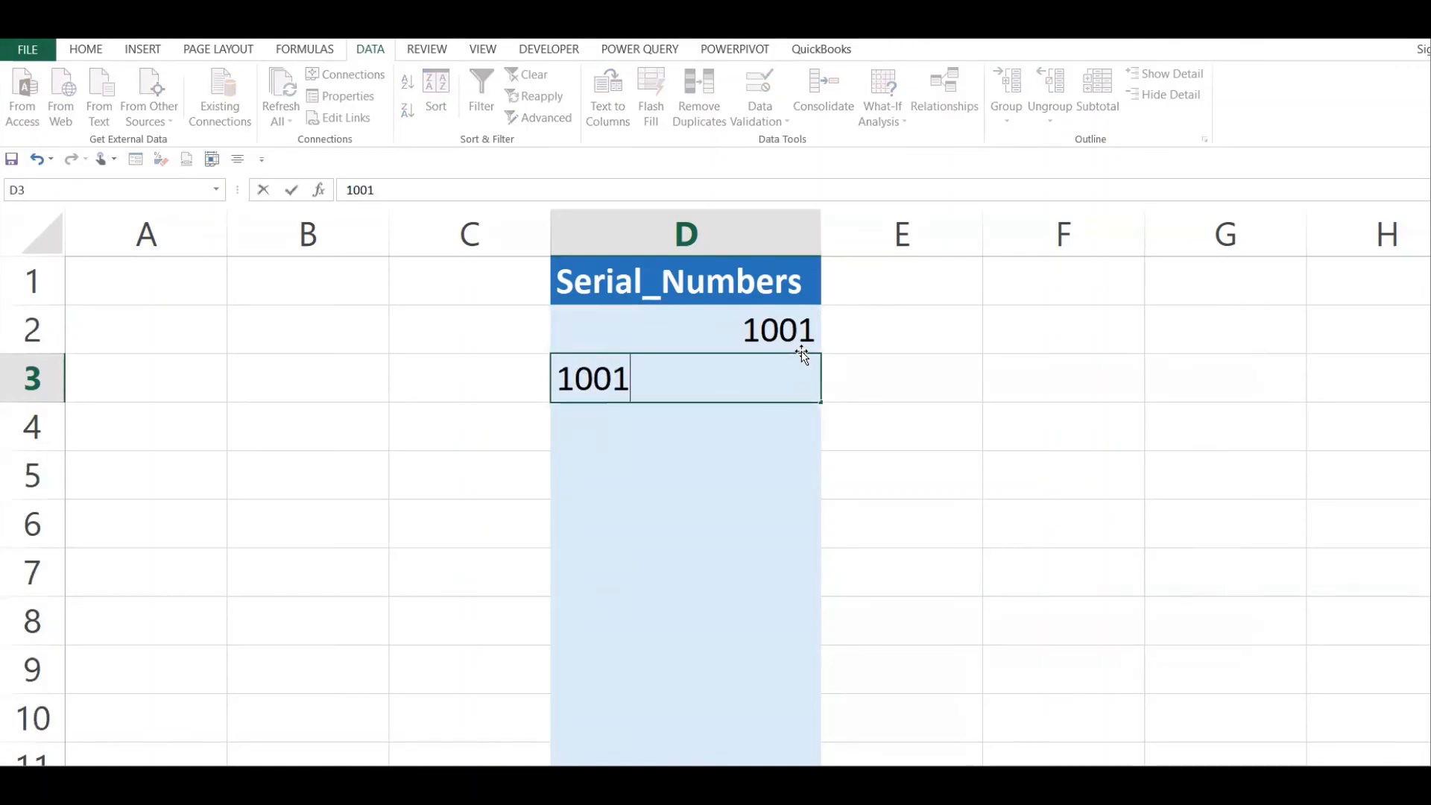
key(Return)
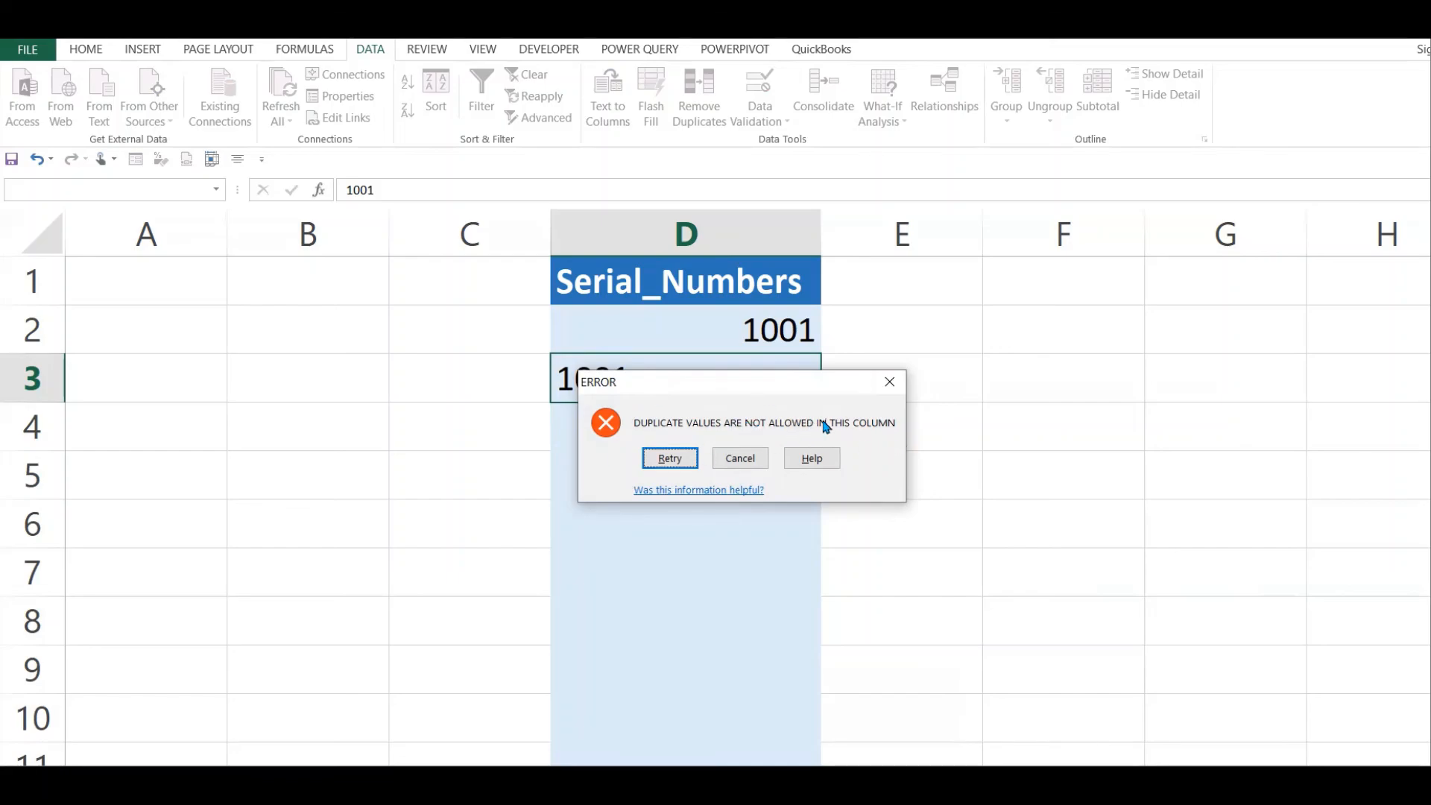
click(753, 462)
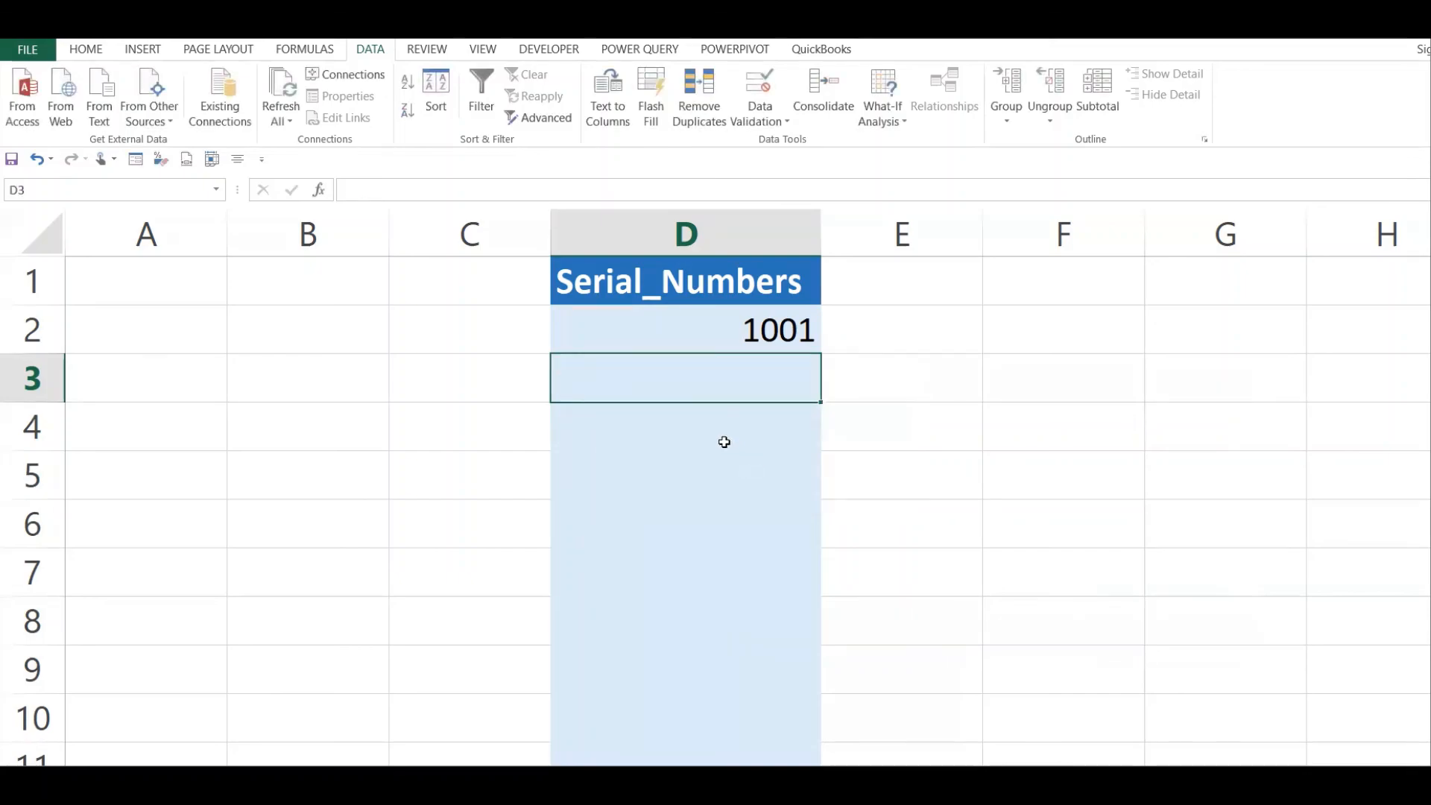
Enter the unique serial numbers 1002, 1003 and 1004 in cells D3 to D5
text(1002)
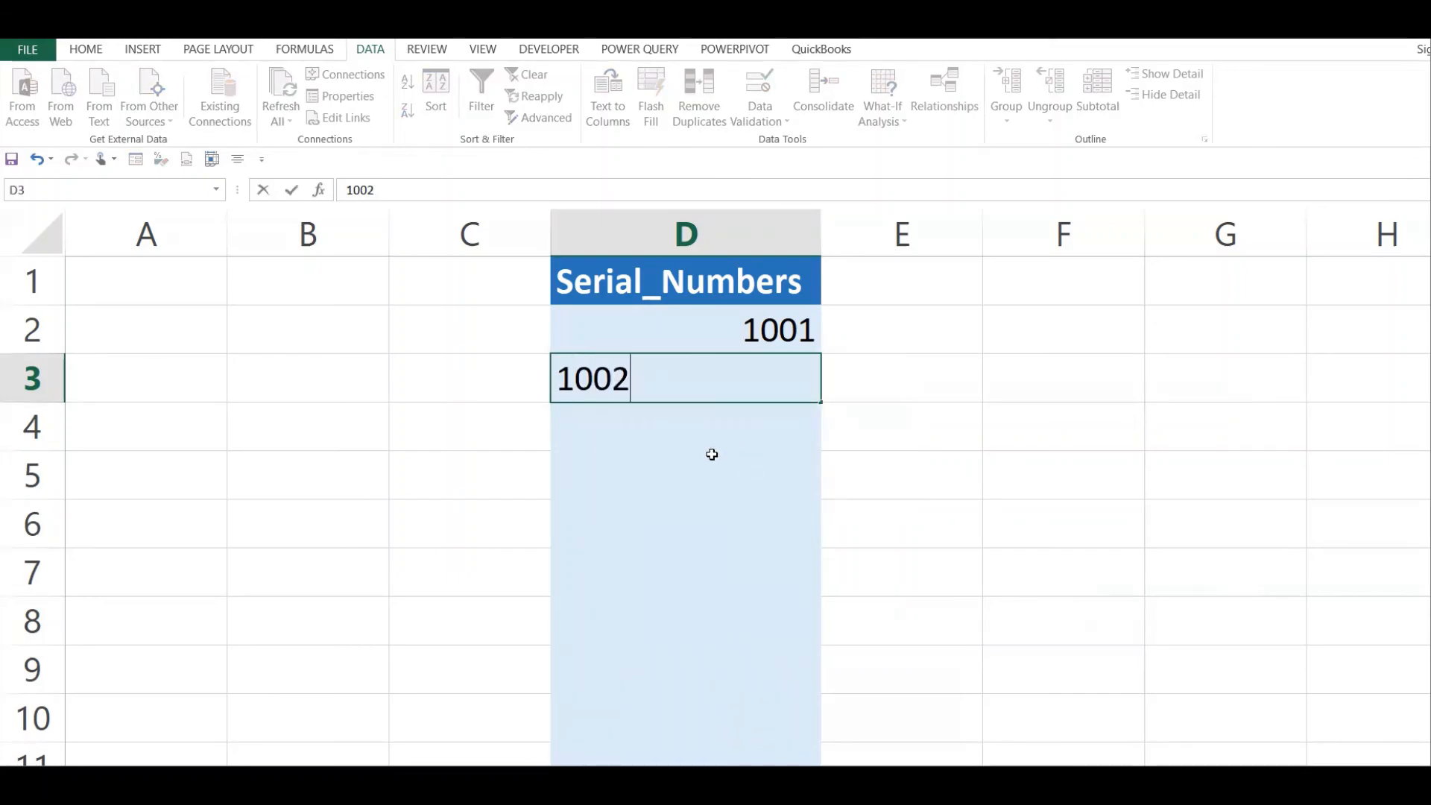
key(Return)
text(1003)
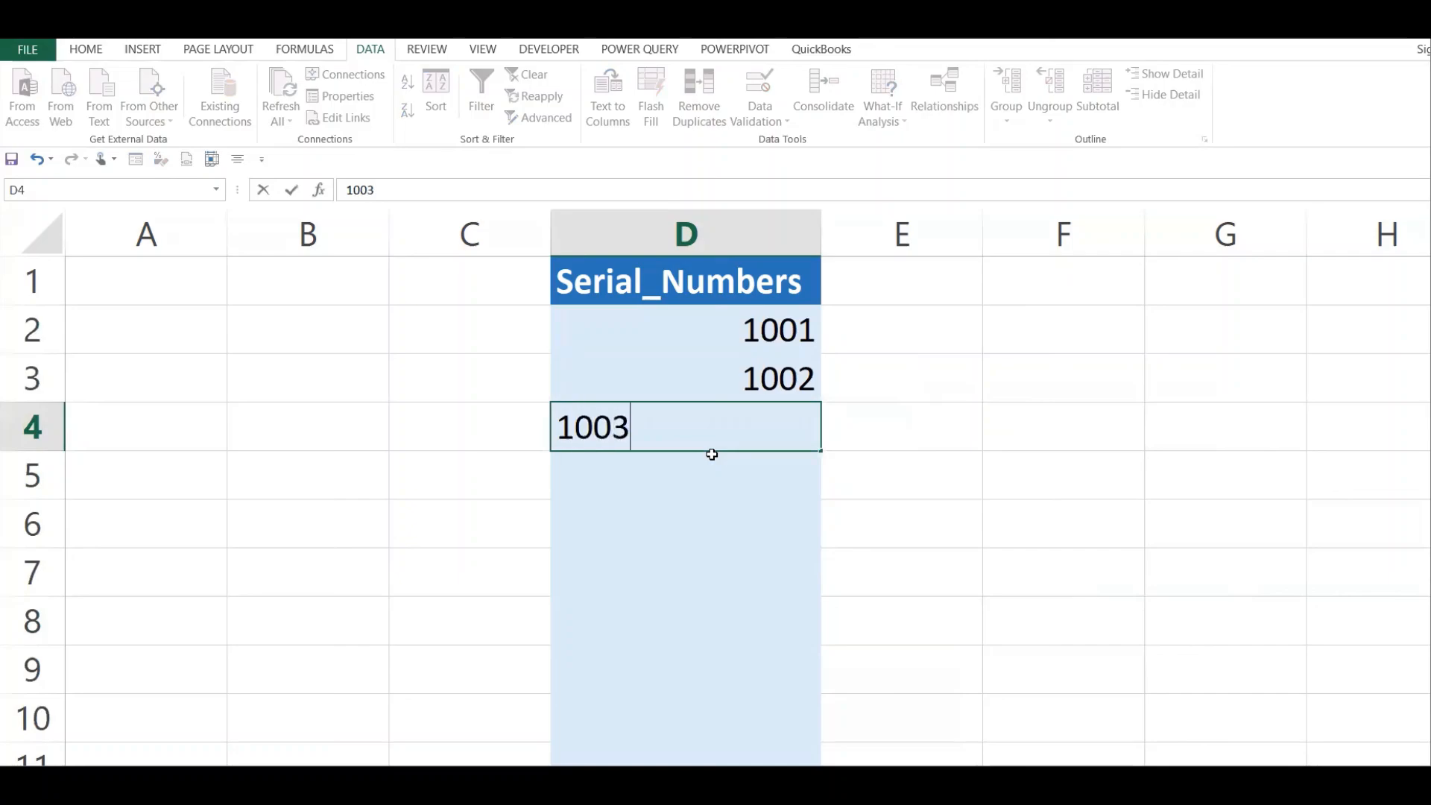
key(Return)
text(1004)
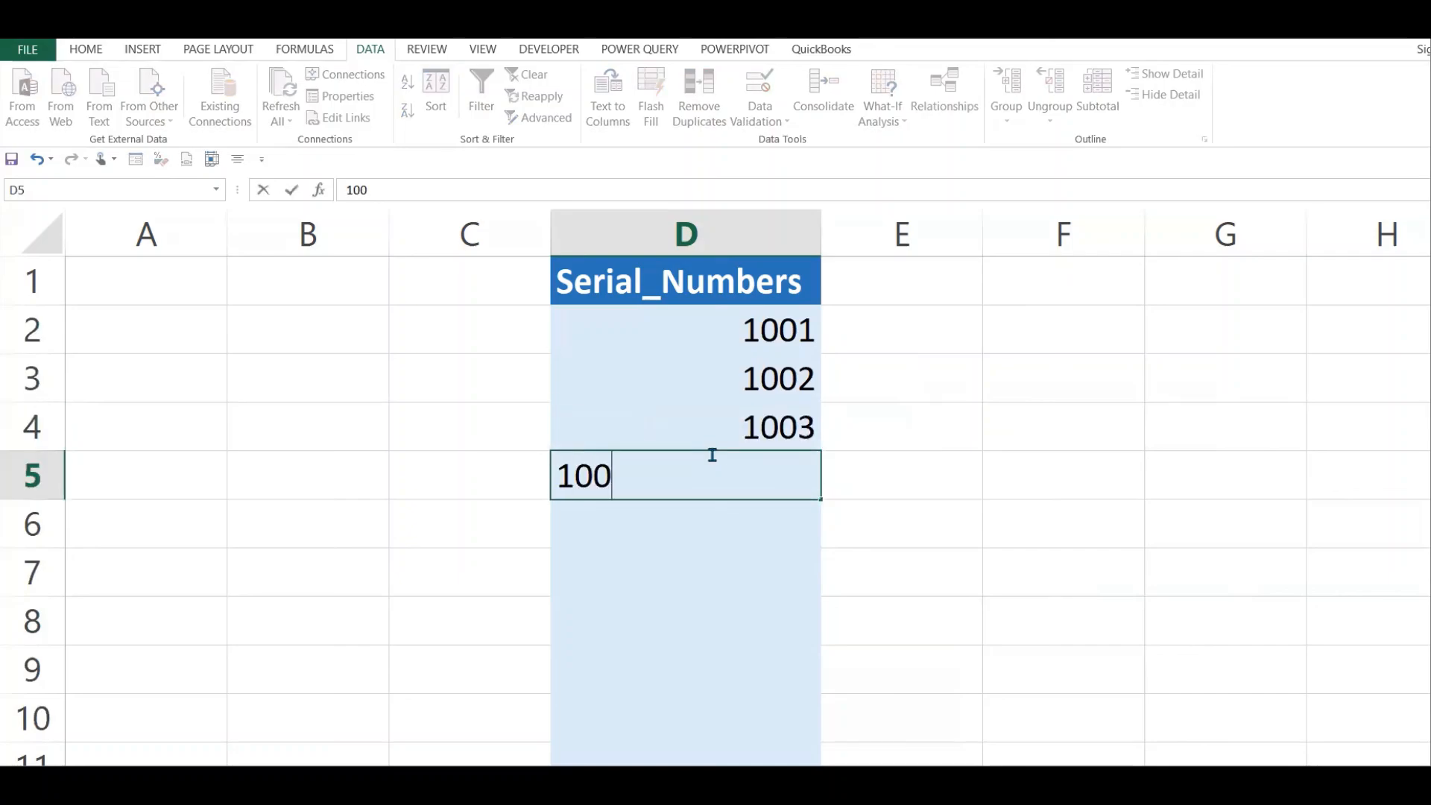
key(Return)
Test the validation again by trying to enter the duplicate 1003 in cell D6, and cancel the entry
text(1003)
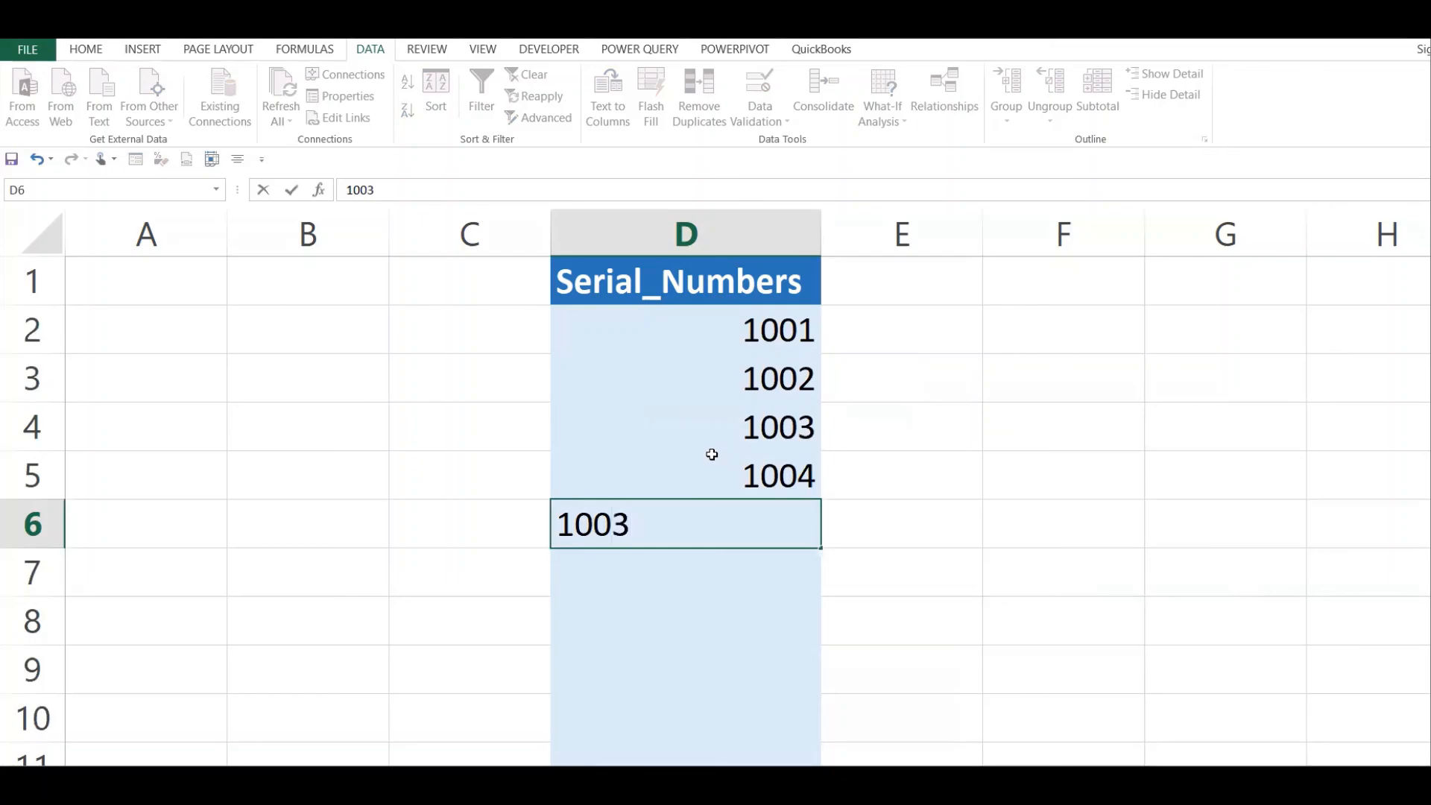
key(Return)
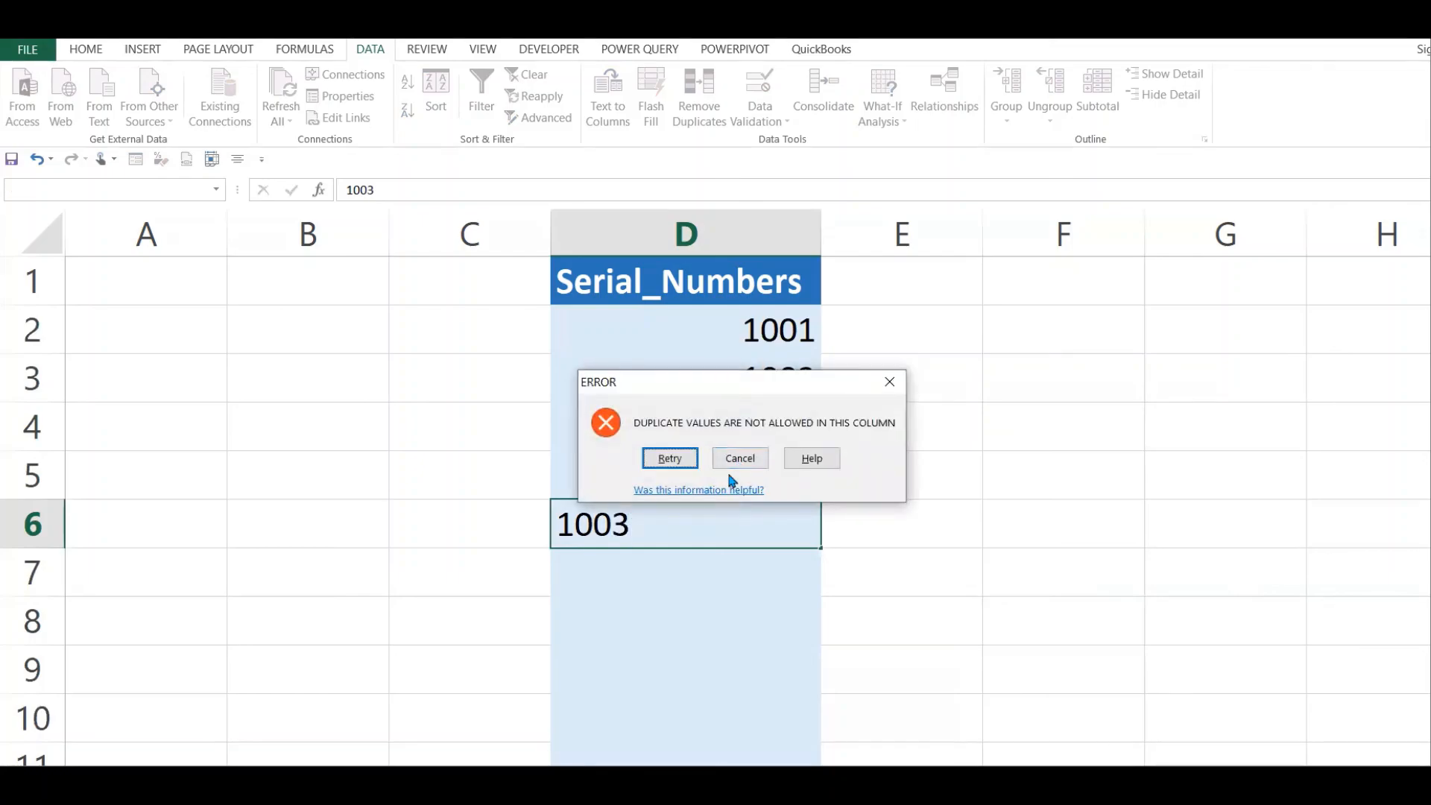
click(749, 462)
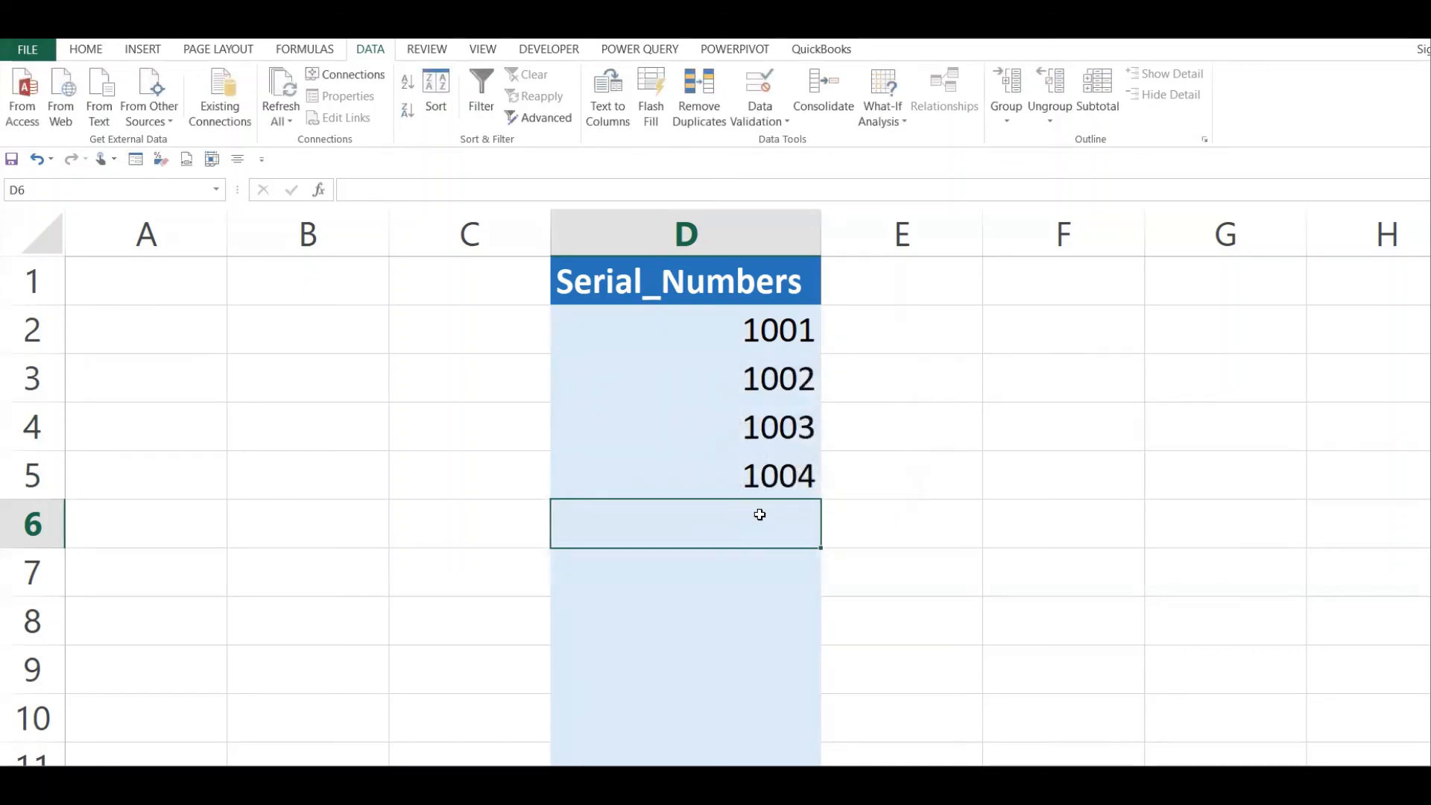